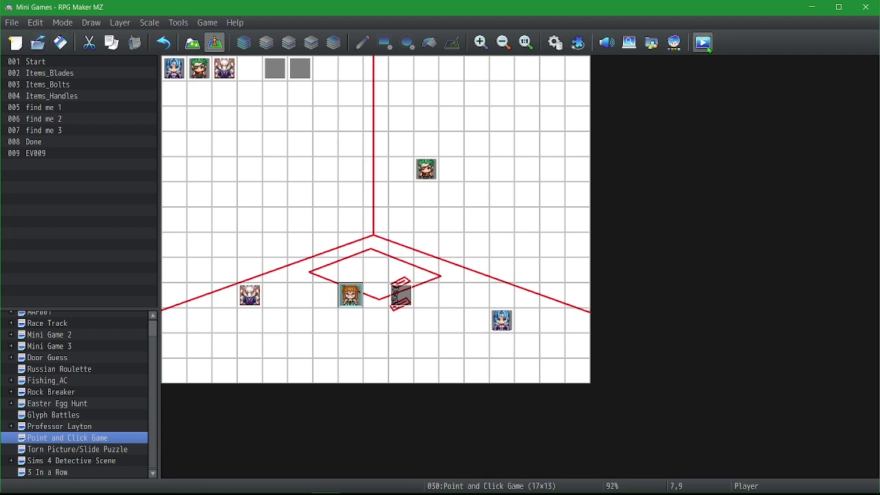
# Step: Playtest the project full screen, start a new game and dismiss the opening message about breaking the chain
pyautogui.click(704, 44)
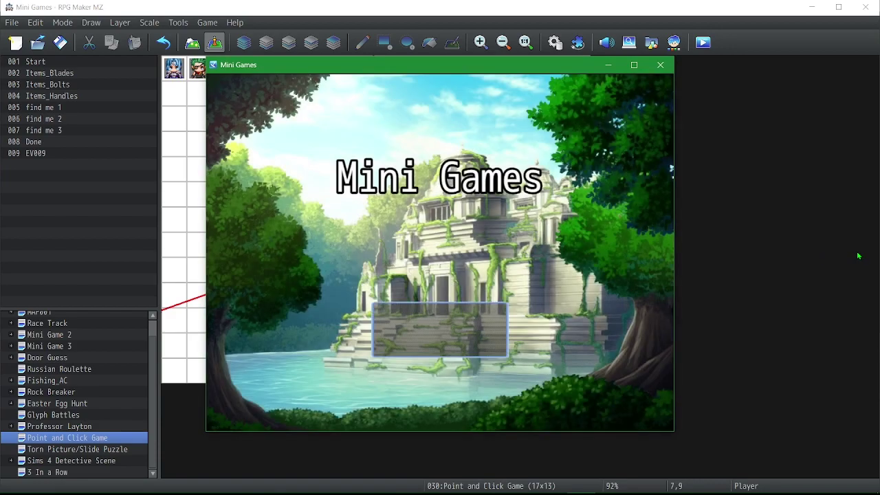
pyautogui.press('F4')
pyautogui.press('Up')
pyautogui.press('Return')
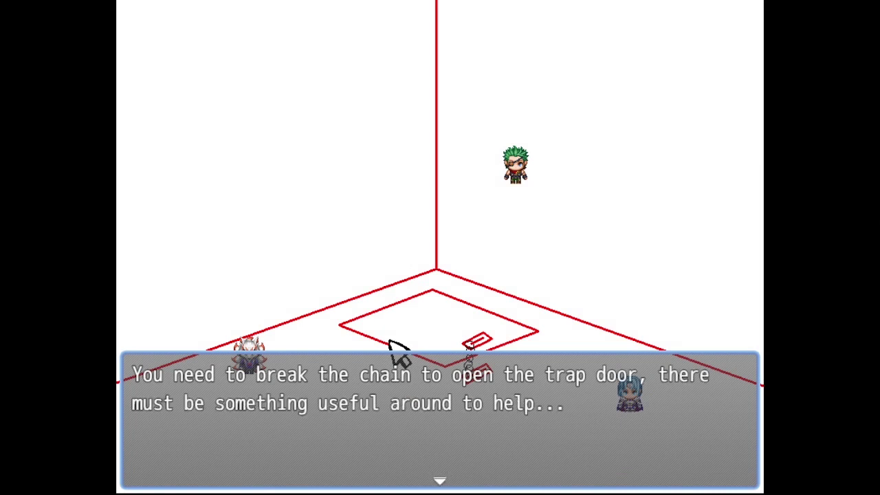
pyautogui.press('Return')
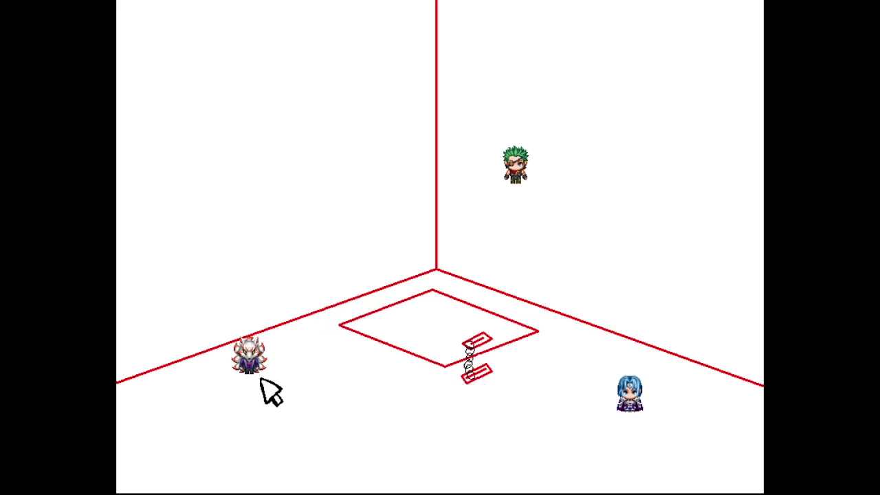
# Step: Collect the white-haired, green-haired and blue-haired characters in the playtest room and advance the dialogue
pyautogui.click(242, 352)
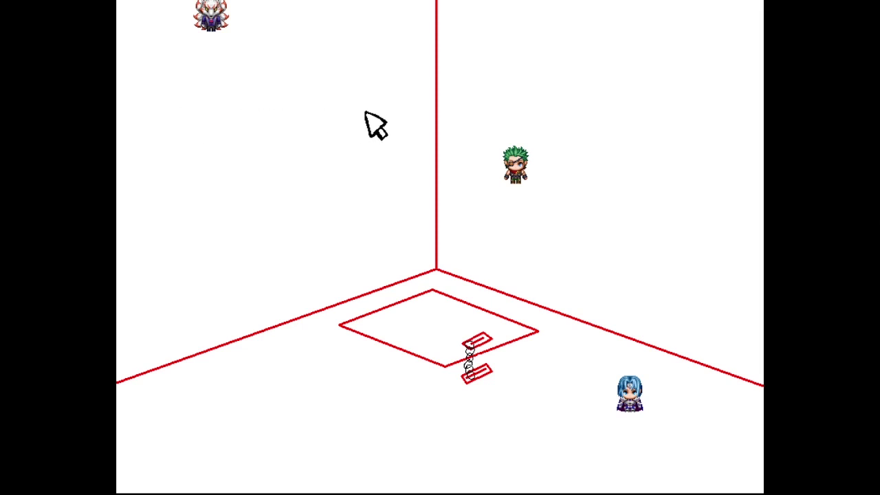
pyautogui.click(504, 150)
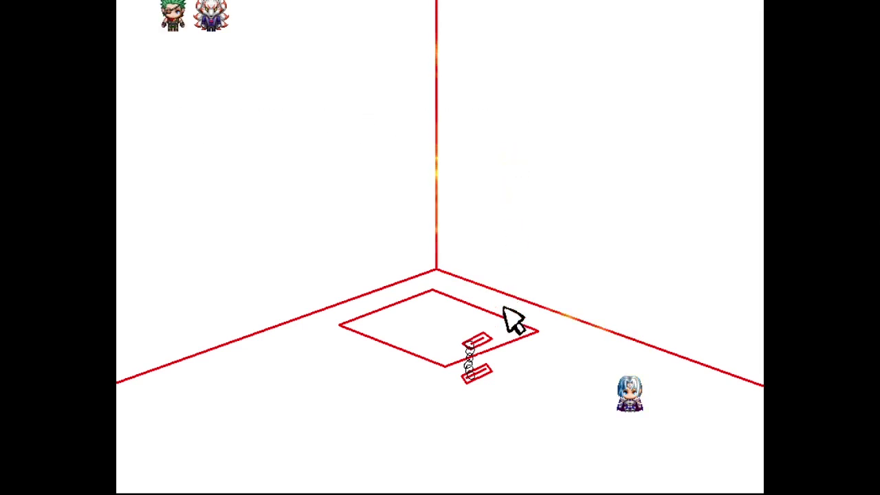
pyautogui.click(621, 401)
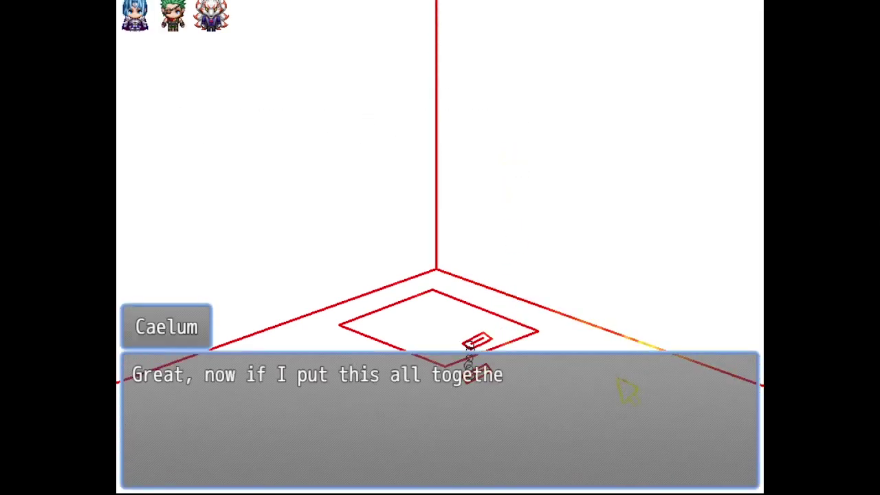
pyautogui.click(623, 392)
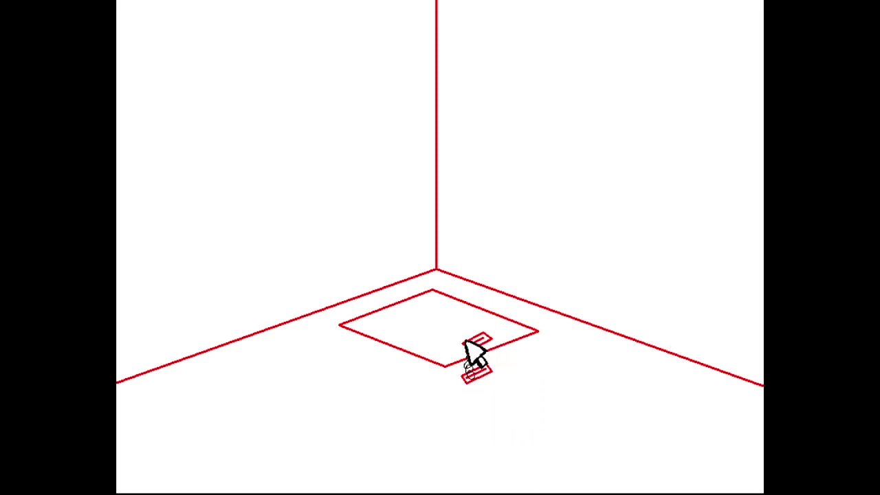
# Step: Use the bolt cutters on the trap door chain, advance through the dialogue and end the playtest
pyautogui.press('Return')
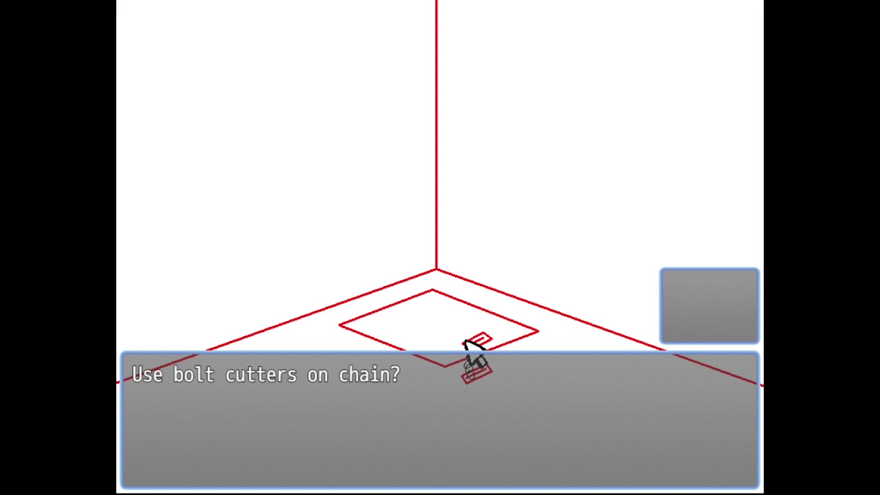
pyautogui.press('Return')
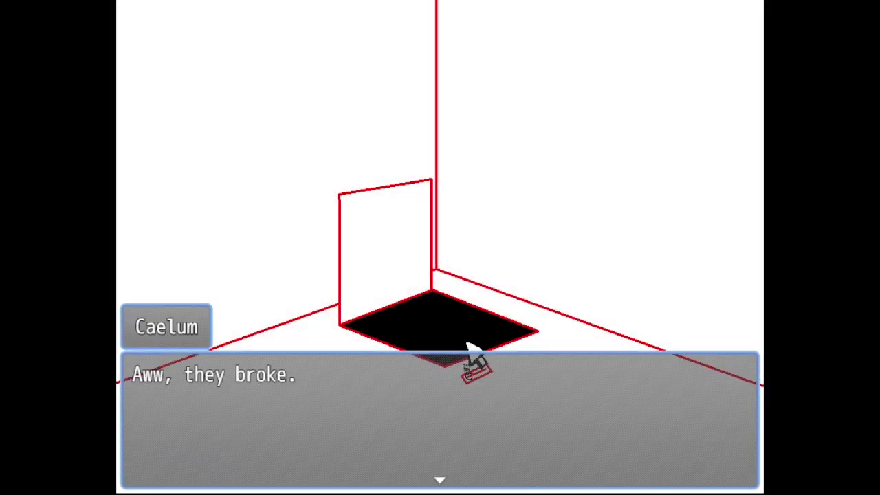
pyautogui.press('Return')
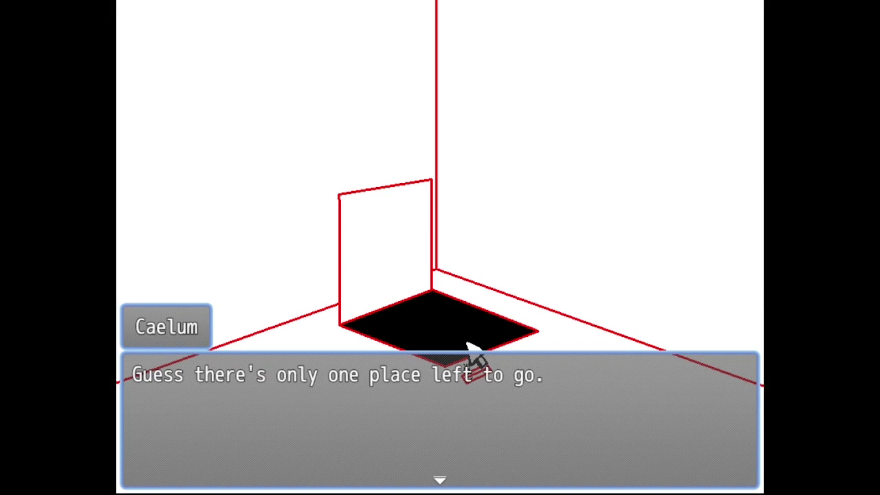
pyautogui.press('Return')
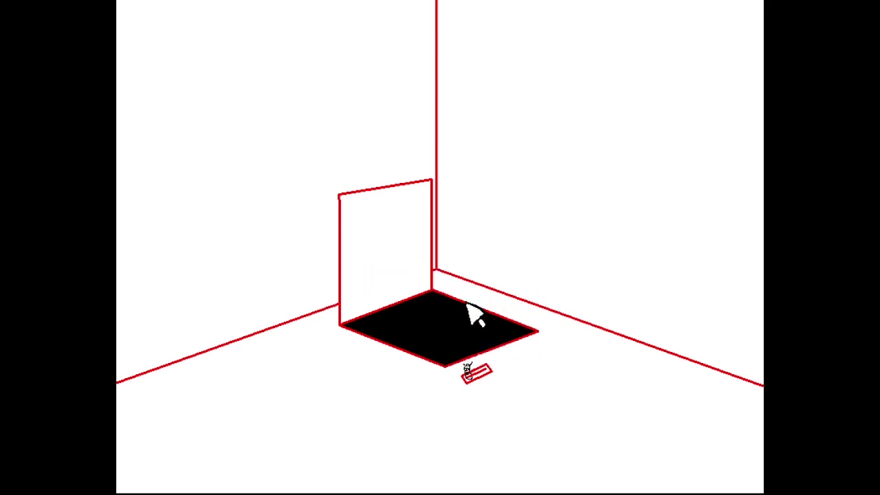
pyautogui.press('F4')
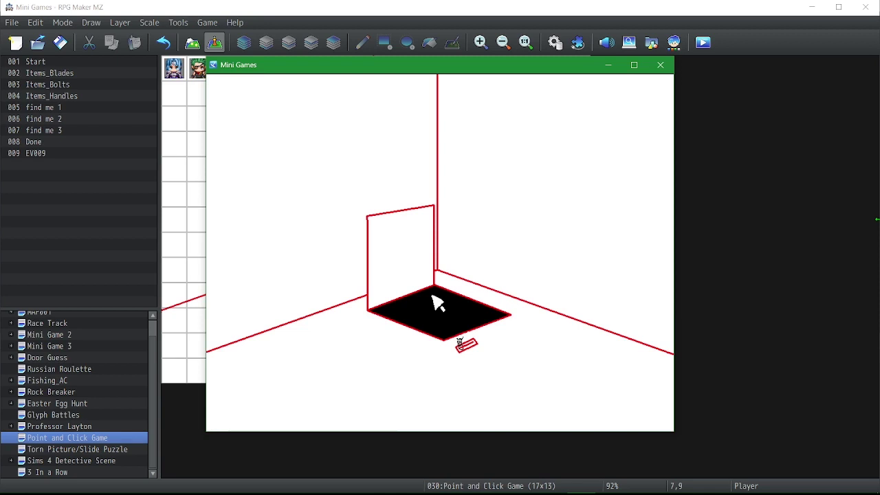
pyautogui.click(660, 65)
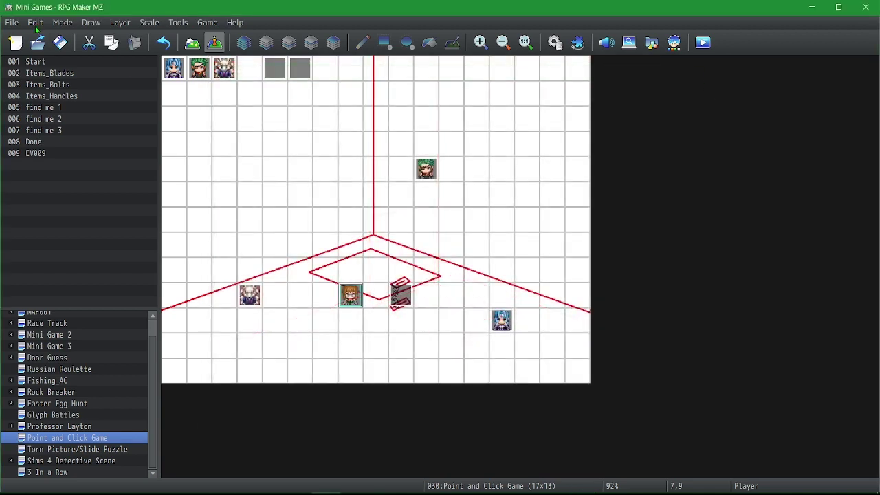
# Step: Review the conditional branch on page 1 and the dialogue commands on page 2 of the chain event EV009
pyautogui.keyDown('ctrl'); pyautogui.scroll(1, 286, 351); pyautogui.keyUp('ctrl')
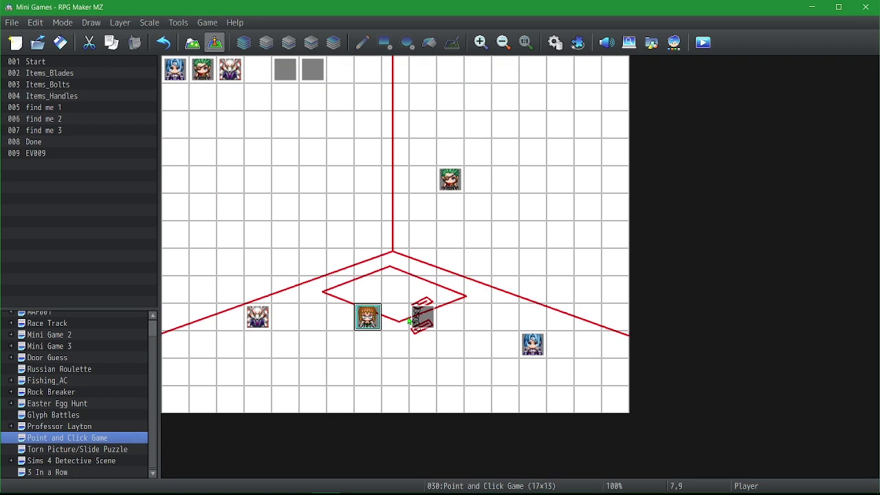
pyautogui.doubleClick(421, 317)
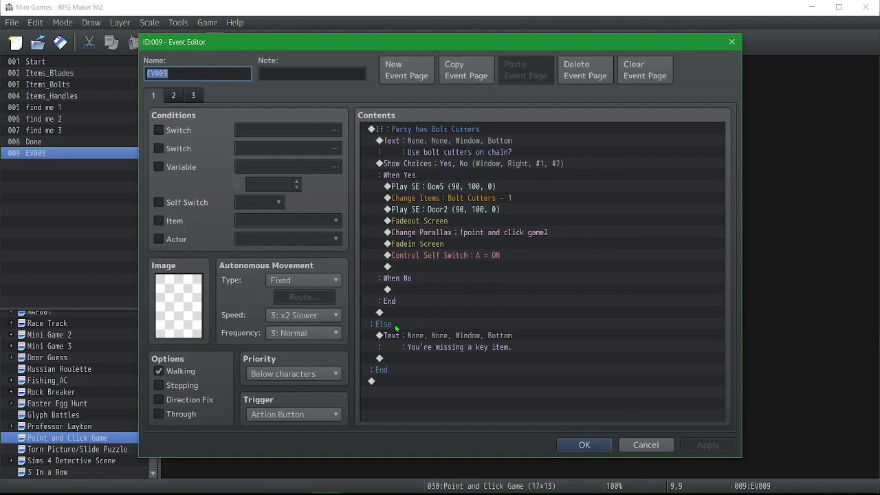
pyautogui.press('Return')
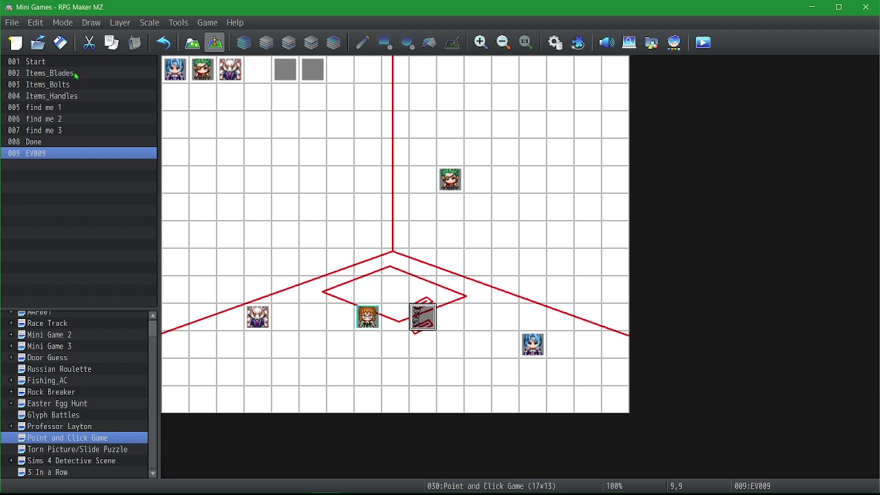
pyautogui.doubleClick(426, 315)
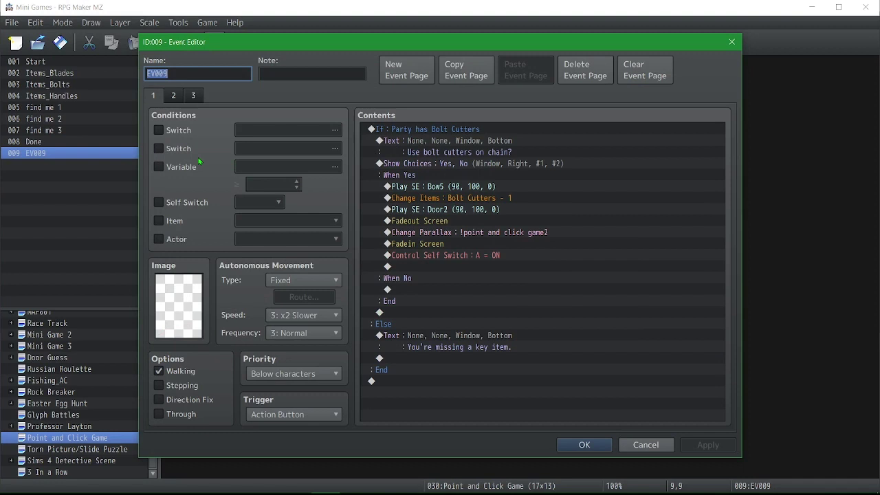
pyautogui.click(412, 131)
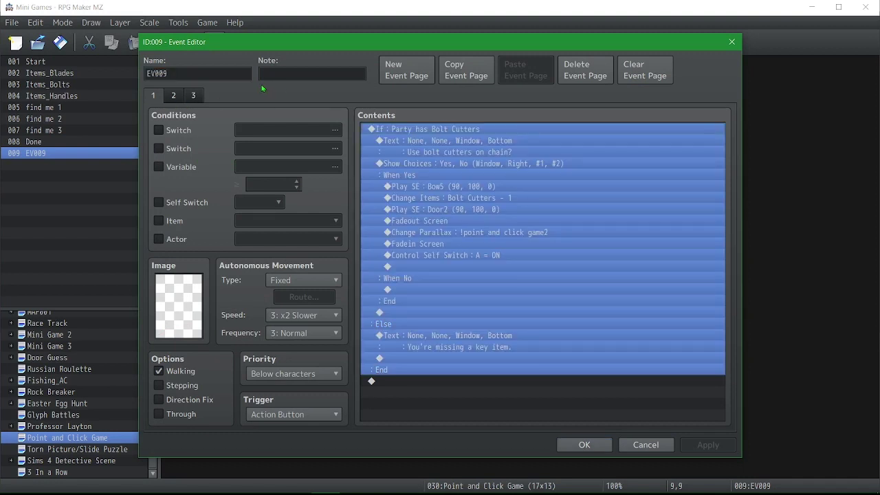
pyautogui.click(156, 91)
pyautogui.click(175, 96)
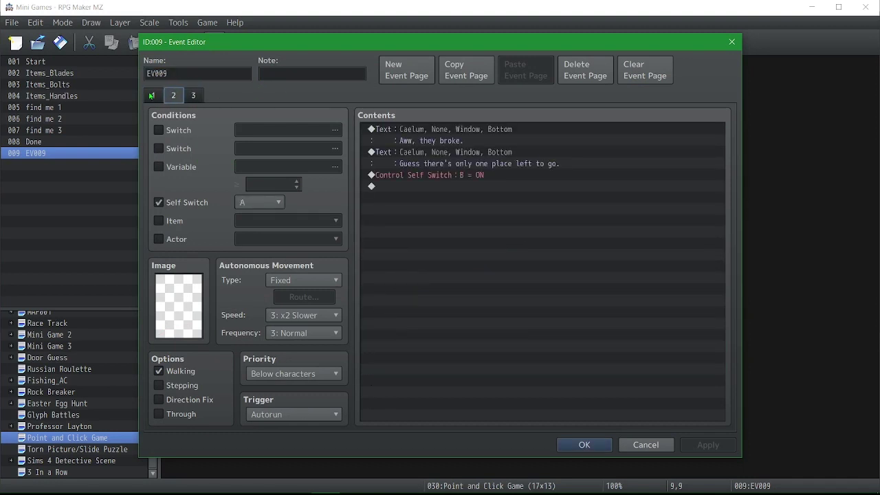
pyautogui.click(153, 97)
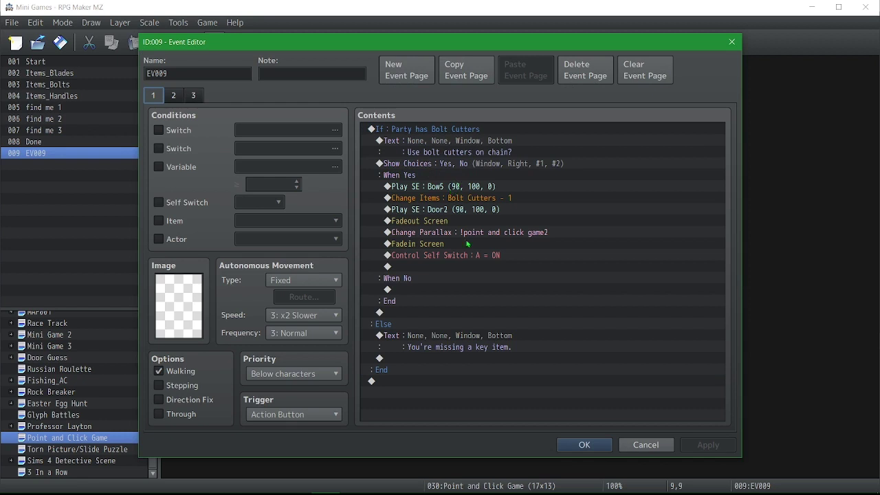
# Step: Compare the two point and click images in page 1's Change Parallax command, keeping !point and click game2, and accept the event
pyautogui.doubleClick(514, 231)
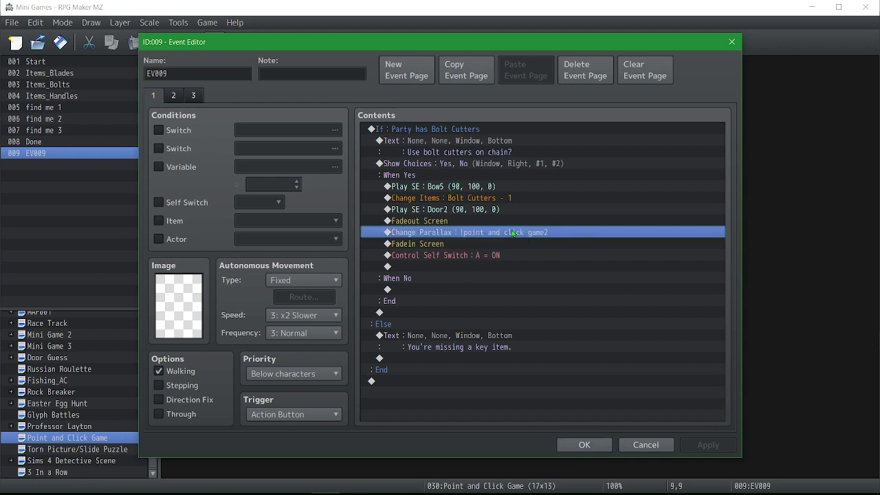
pyautogui.click(513, 238)
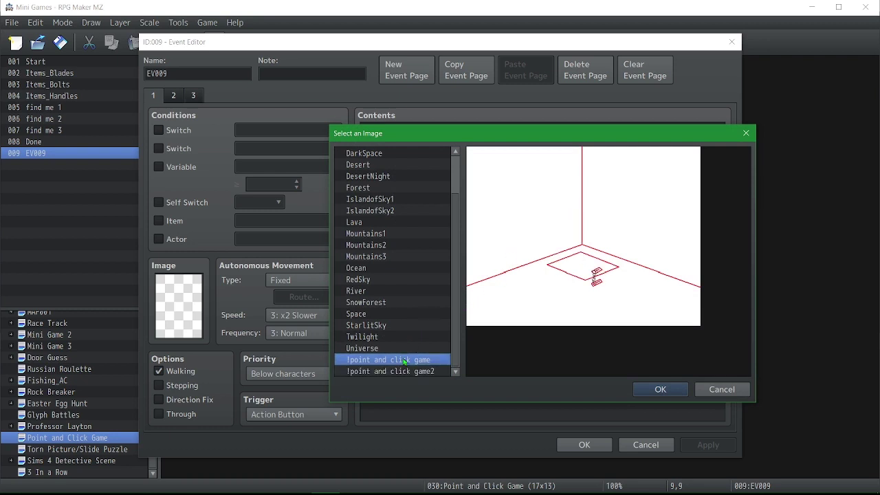
pyautogui.click(404, 360)
pyautogui.click(411, 372)
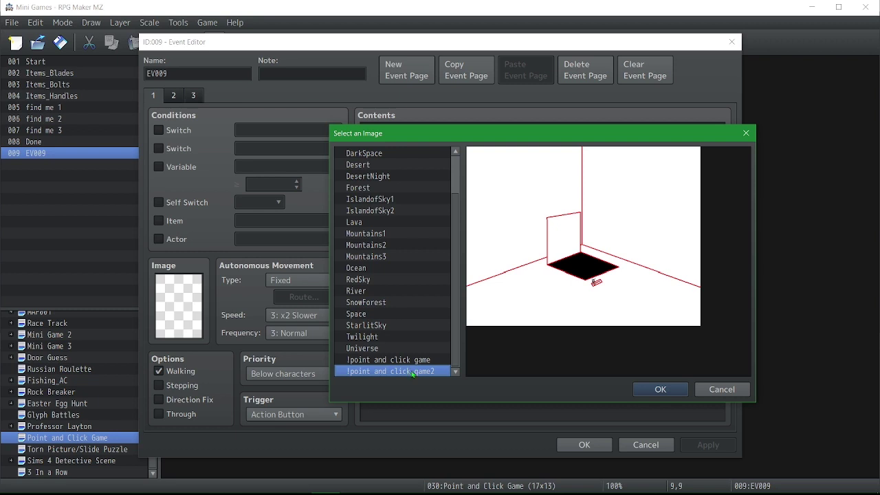
pyautogui.click(430, 360)
pyautogui.click(425, 371)
pyautogui.click(659, 389)
pyautogui.click(498, 332)
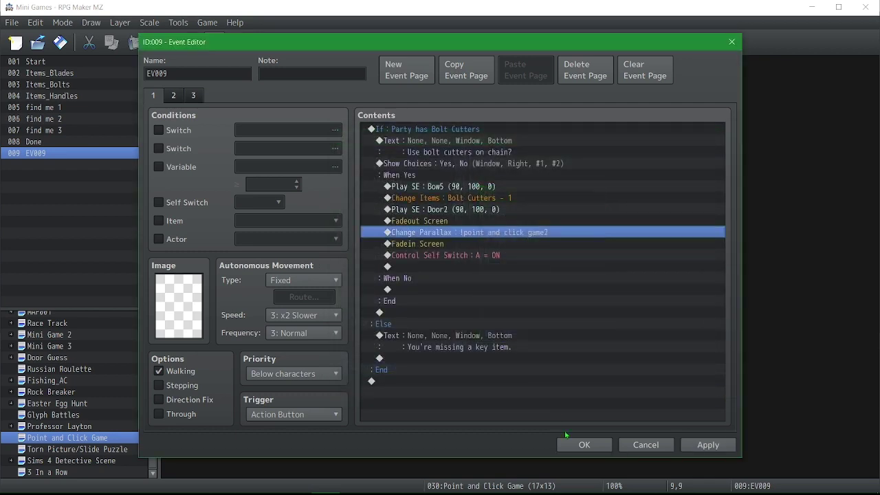
pyautogui.click(585, 445)
# Step: Check the parallax background image in the Point and Click Game map's properties, leaving the selection as it is
pyautogui.rightClick(53, 444)
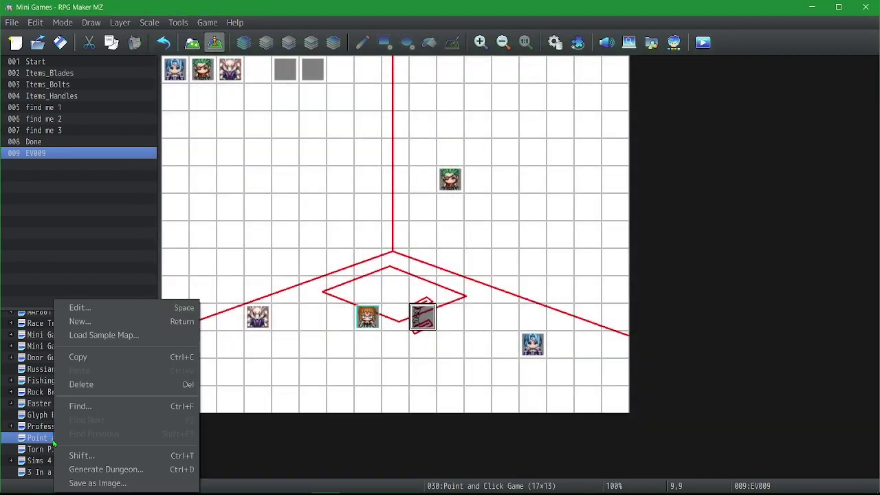
pyautogui.click(88, 311)
pyautogui.click(300, 297)
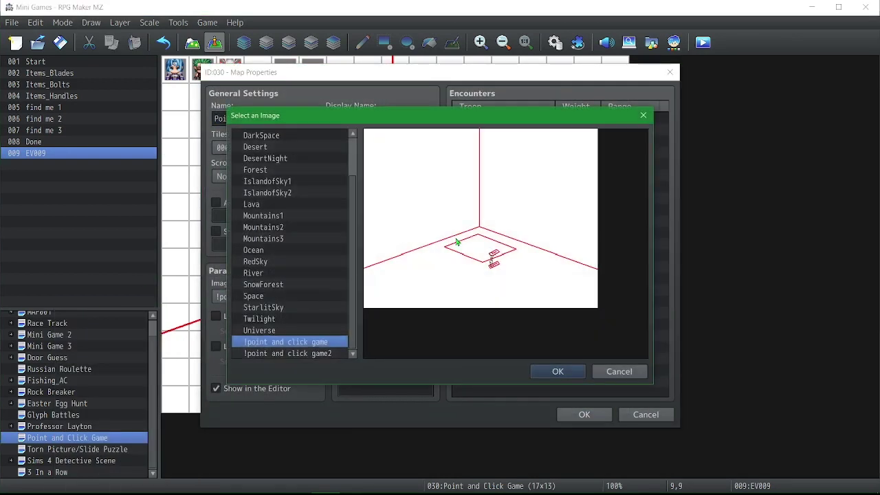
pyautogui.click(619, 371)
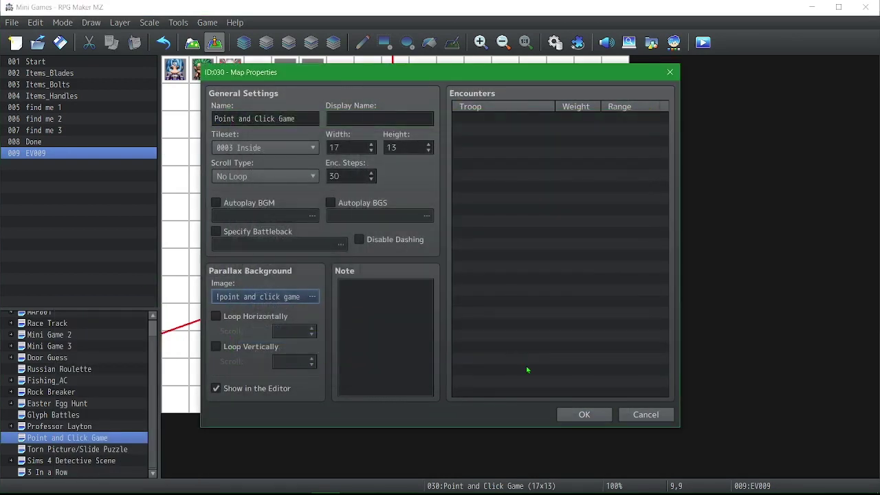
pyautogui.click(561, 415)
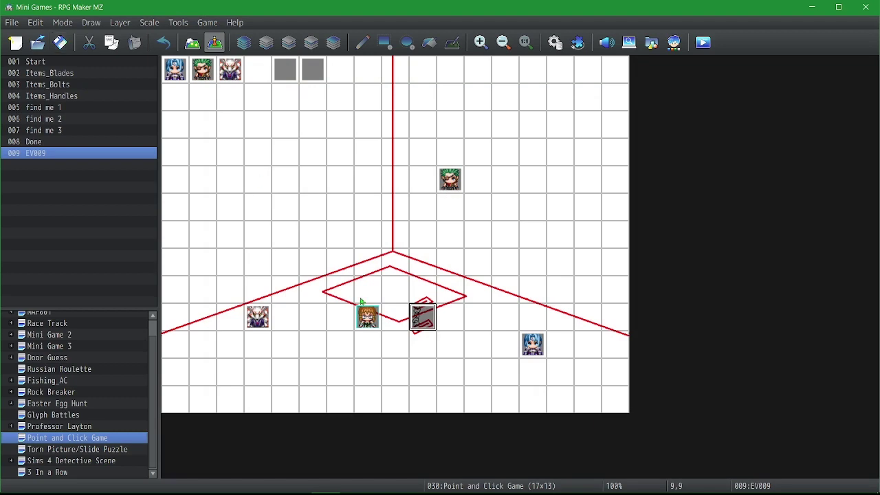
# Step: Add a Change Items command to page 2 of event EV009 that decreases 0060 Bolt Cutters by a constant 1
pyautogui.doubleClick(421, 328)
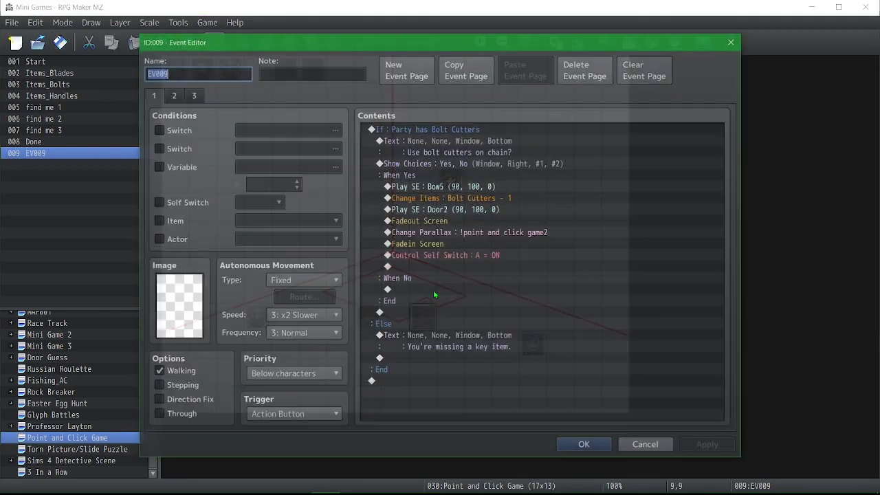
pyautogui.click(176, 100)
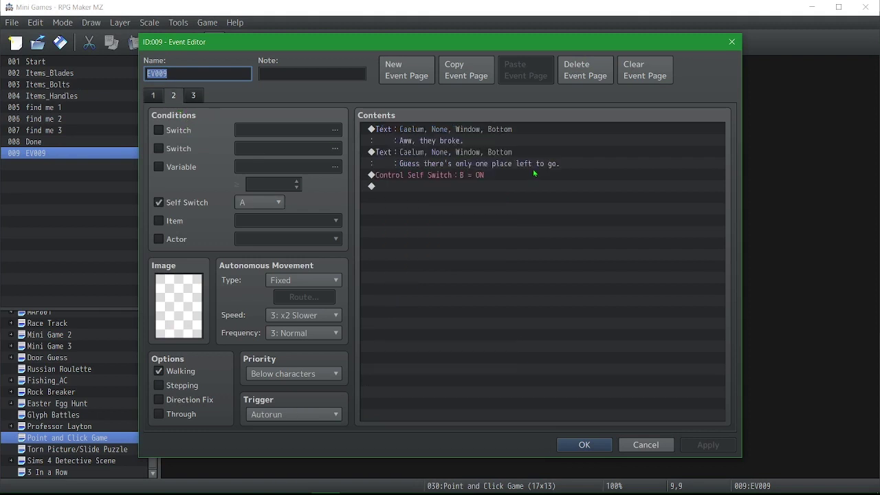
pyautogui.rightClick(440, 147)
pyautogui.click(456, 156)
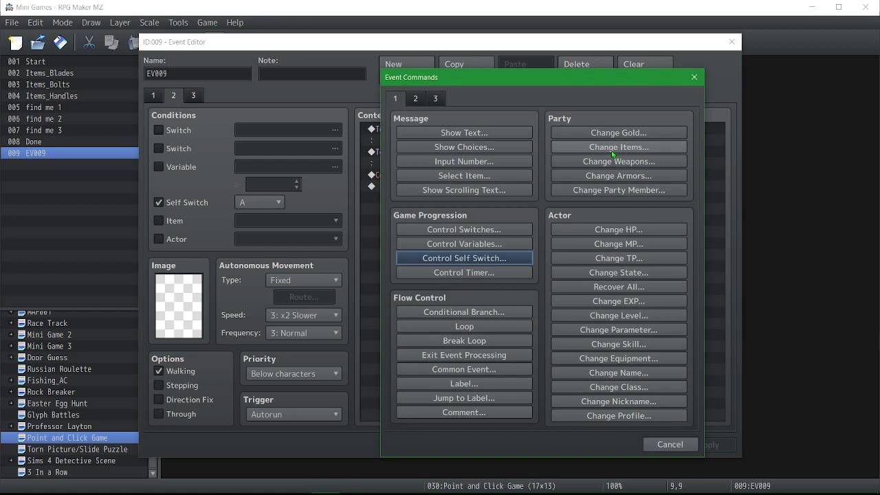
pyautogui.click(608, 147)
pyautogui.click(525, 252)
pyautogui.click(519, 218)
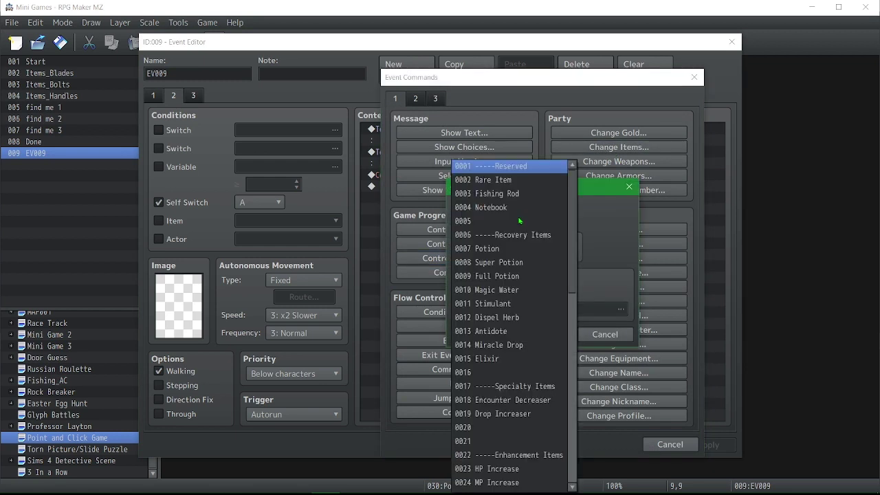
pyautogui.scroll(-5, 518, 224)
pyautogui.scroll(-7, 517, 227)
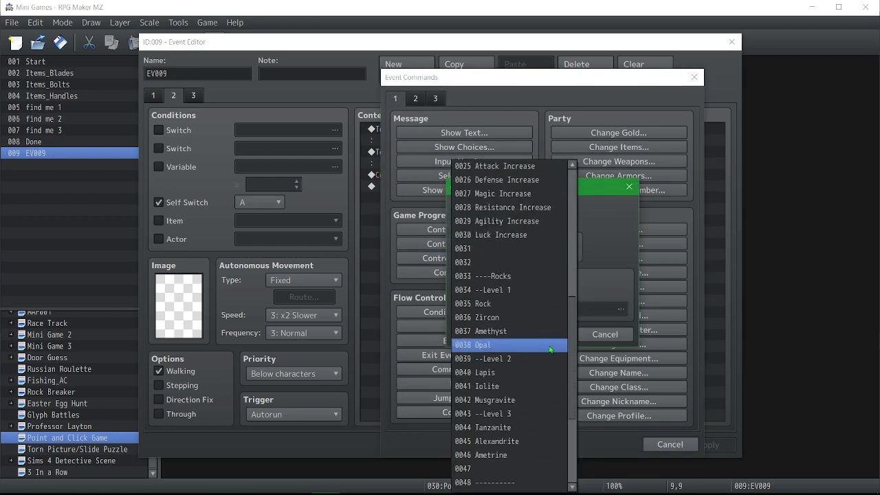
pyautogui.click(518, 484)
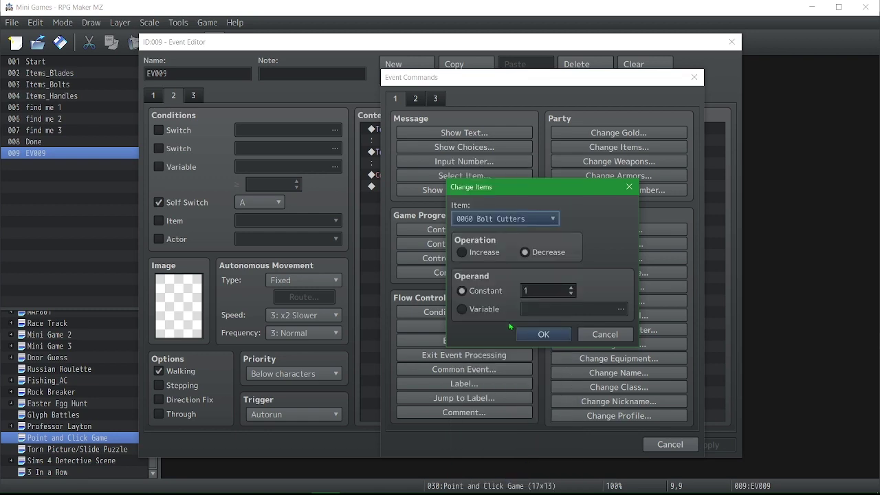
pyautogui.click(526, 335)
pyautogui.click(165, 98)
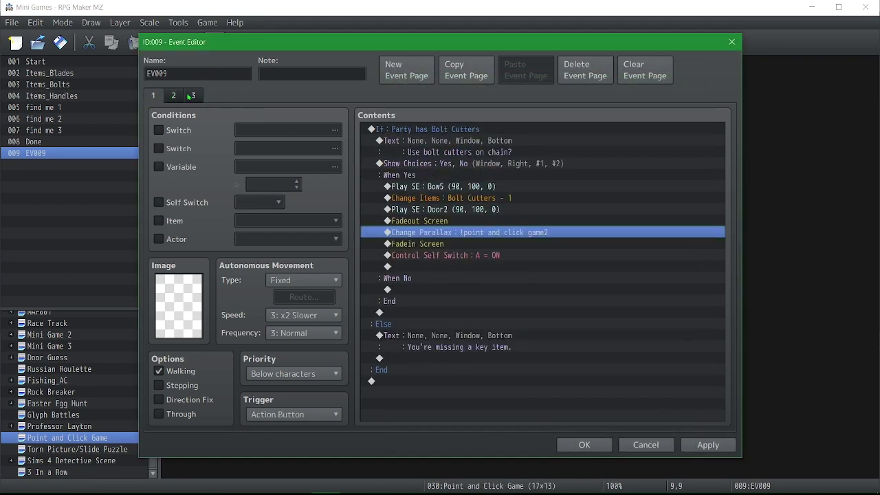
# Step: Delete the Change Items command from page 2 of event EV009 and accept the event
pyautogui.click(174, 97)
pyautogui.click(469, 153)
pyautogui.press('Delete')
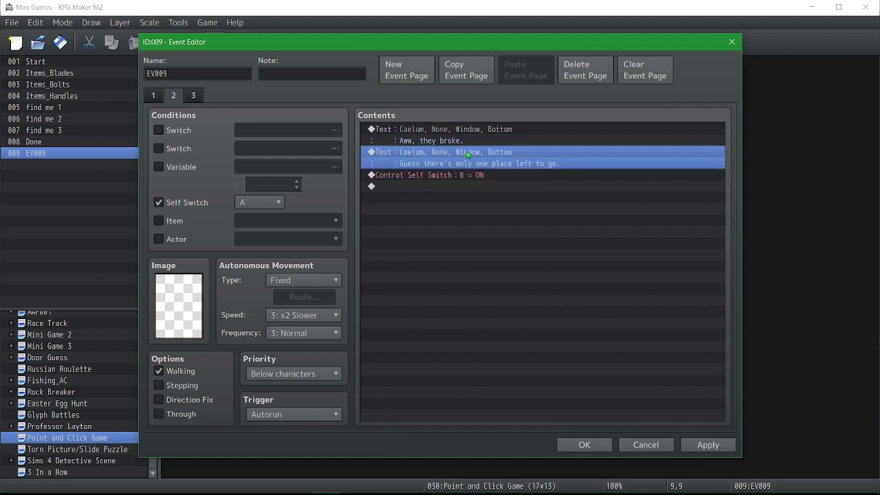
pyautogui.click(588, 442)
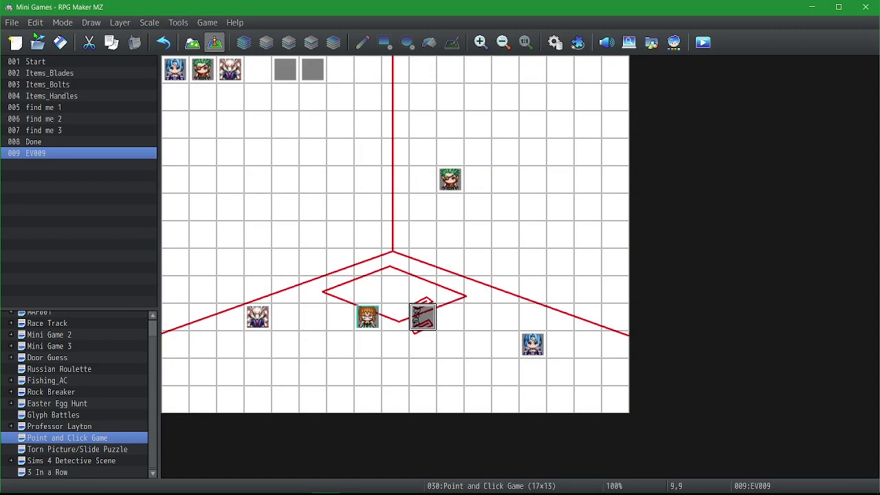
# Step: Review the switch condition of event Items_Blades and the nested switch checks in event find me 1
pyautogui.doubleClick(172, 72)
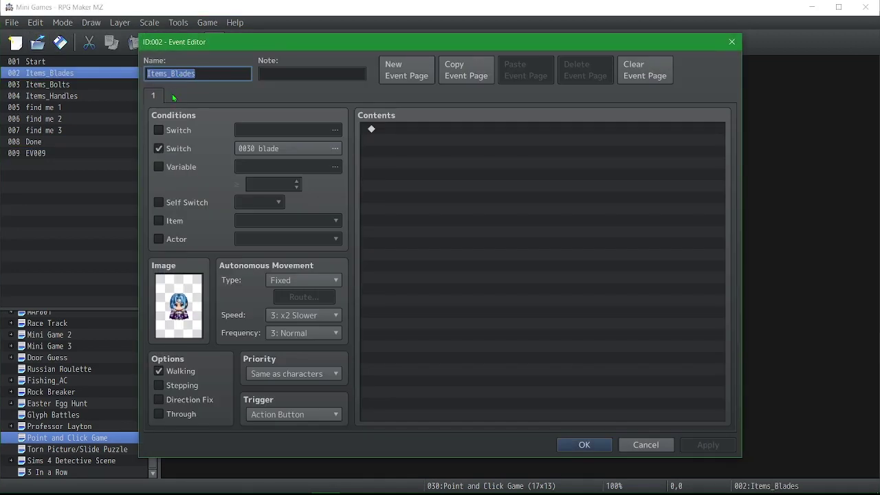
pyautogui.click(585, 445)
pyautogui.doubleClick(258, 318)
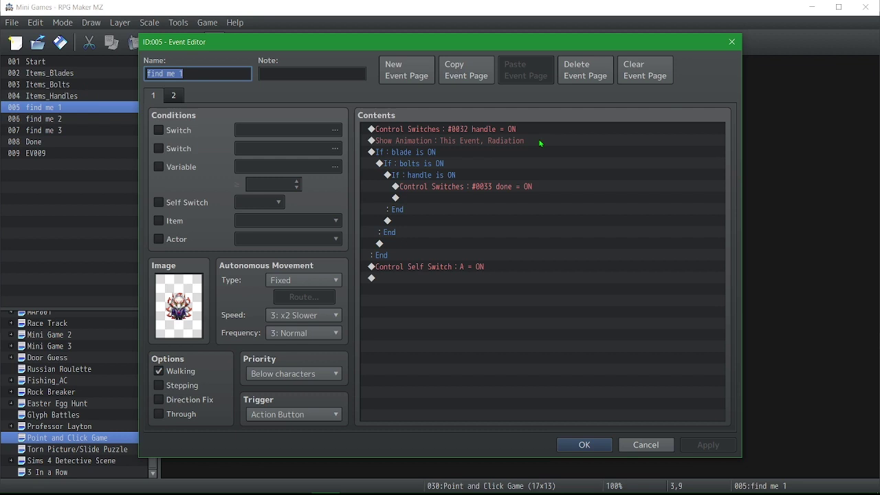
pyautogui.click(471, 169)
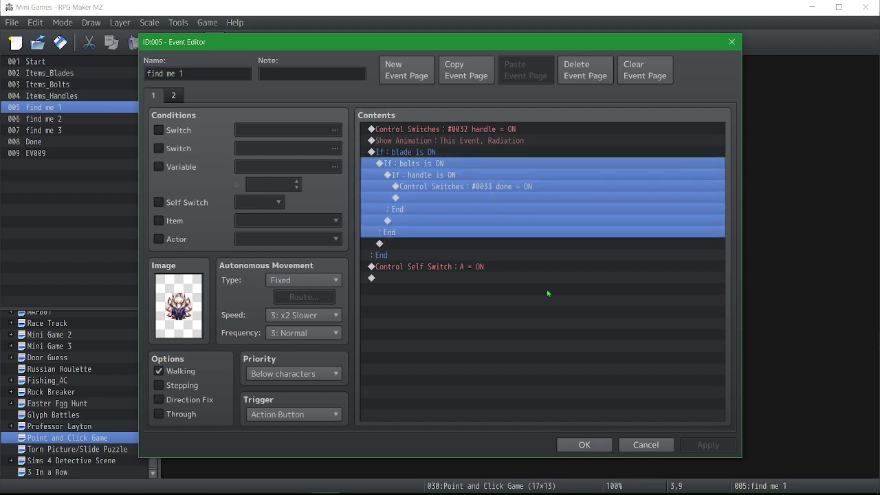
pyautogui.click(581, 444)
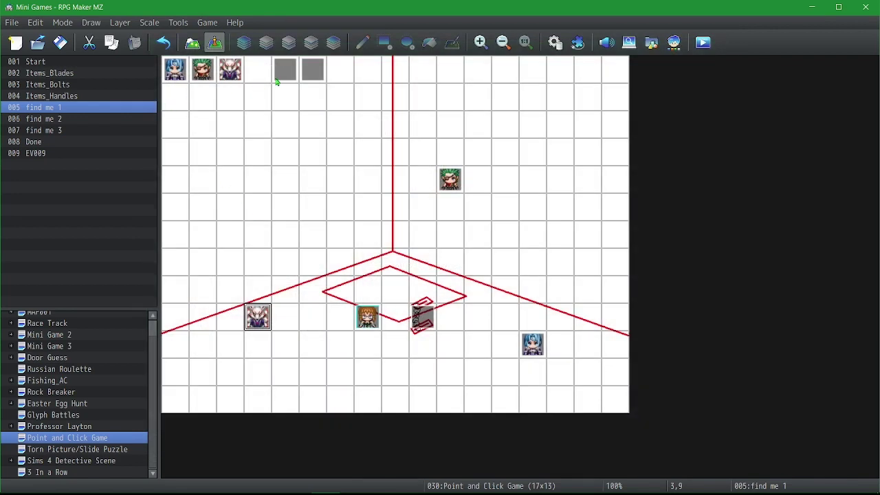
# Step: Compare the Control Switches commands and nested conditions on page 1 of events find me 2 and find me 3
pyautogui.doubleClick(535, 347)
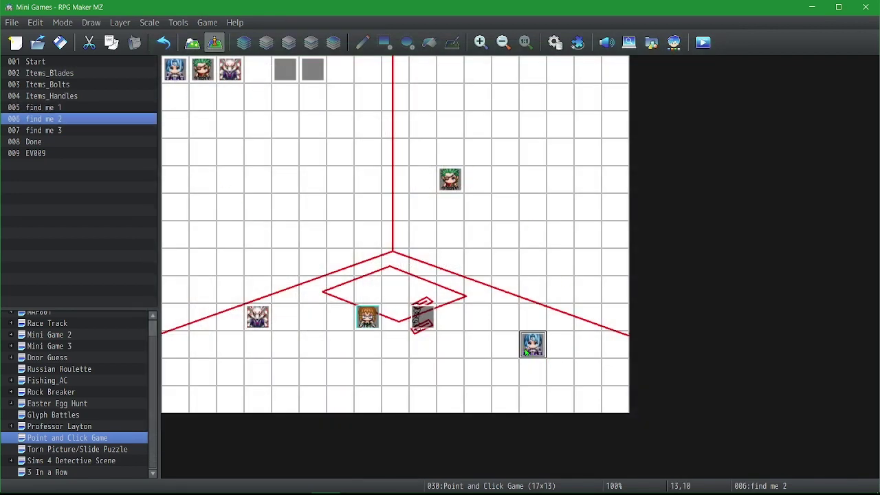
pyautogui.click(471, 134)
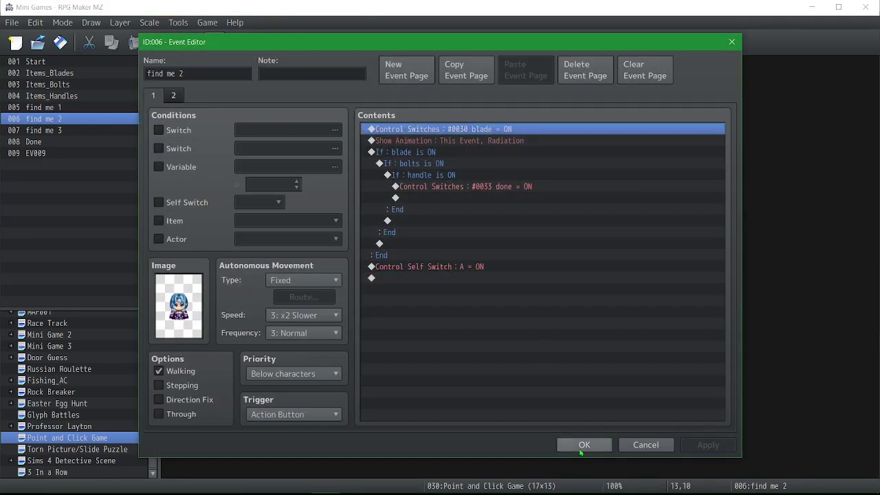
pyautogui.click(583, 445)
pyautogui.doubleClick(456, 187)
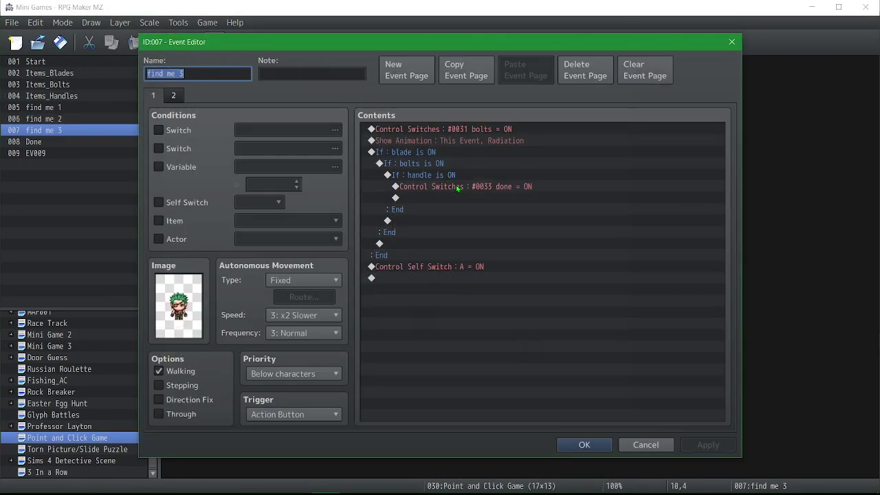
pyautogui.click(584, 445)
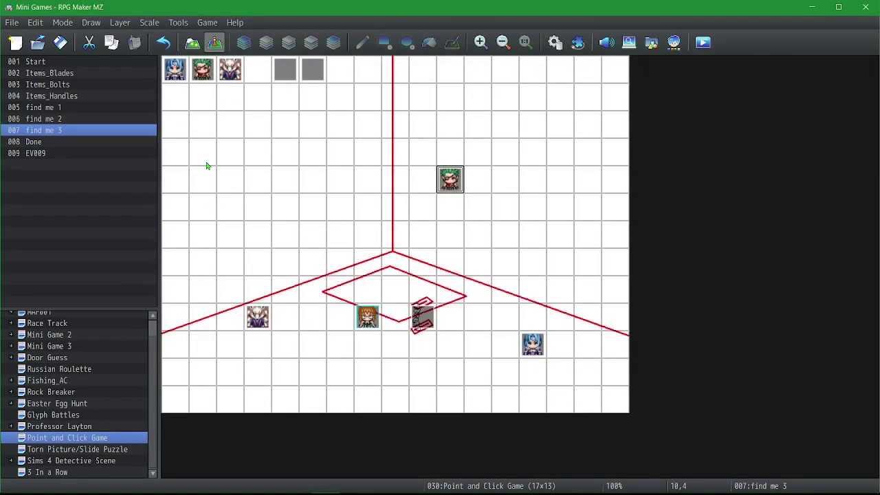
# Step: Review the command list of event Done and recheck the blade switch condition of event Items_Blades
pyautogui.doubleClick(282, 76)
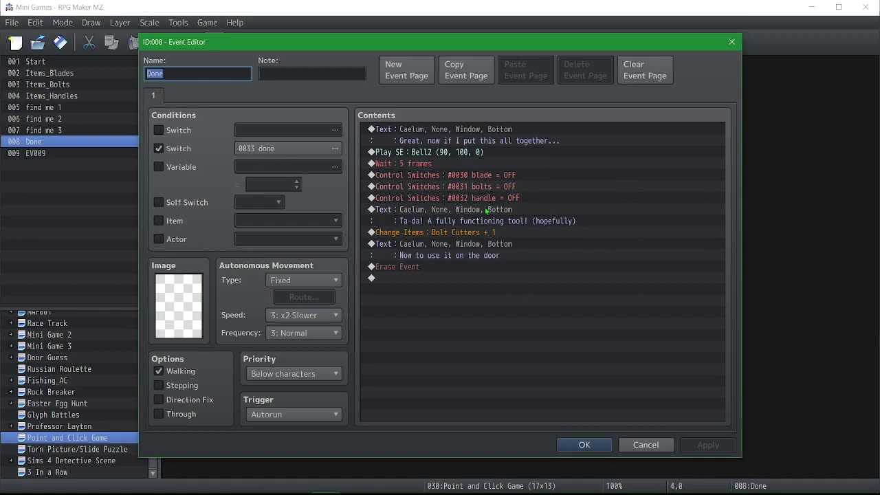
pyautogui.click(585, 445)
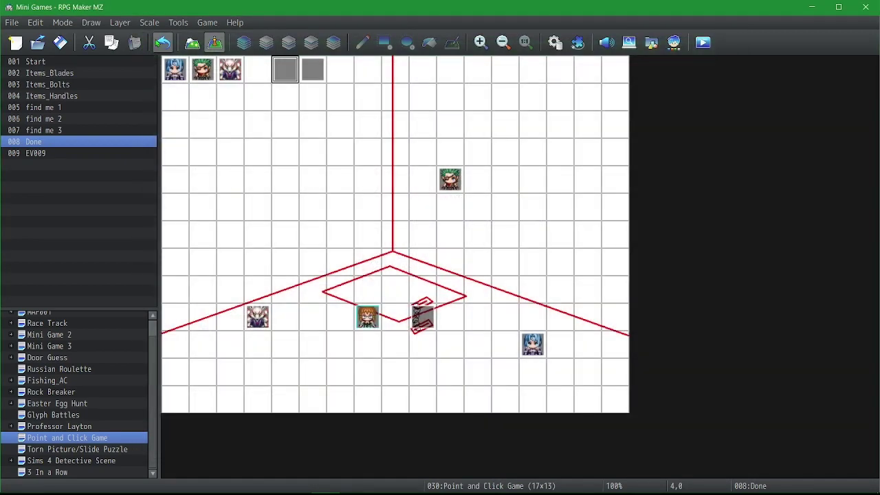
pyautogui.doubleClick(176, 71)
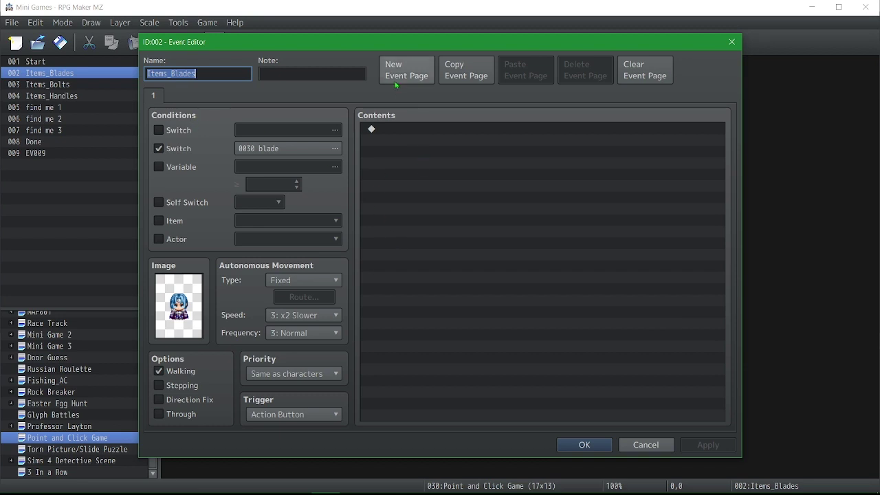
pyautogui.click(583, 445)
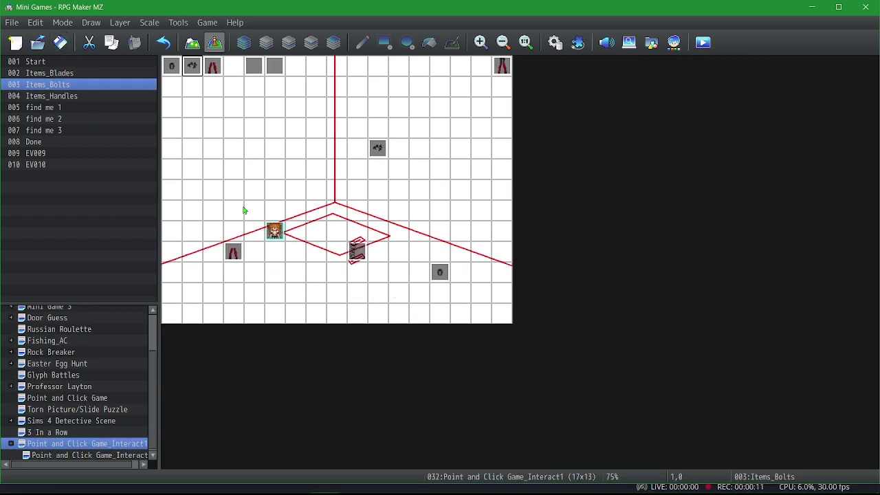
# Step: Playtest the Point and Click Game_Interact1 version, dismissing the intro message and collecting the handles, blade and bolts
pyautogui.scroll(-1, 68, 391)
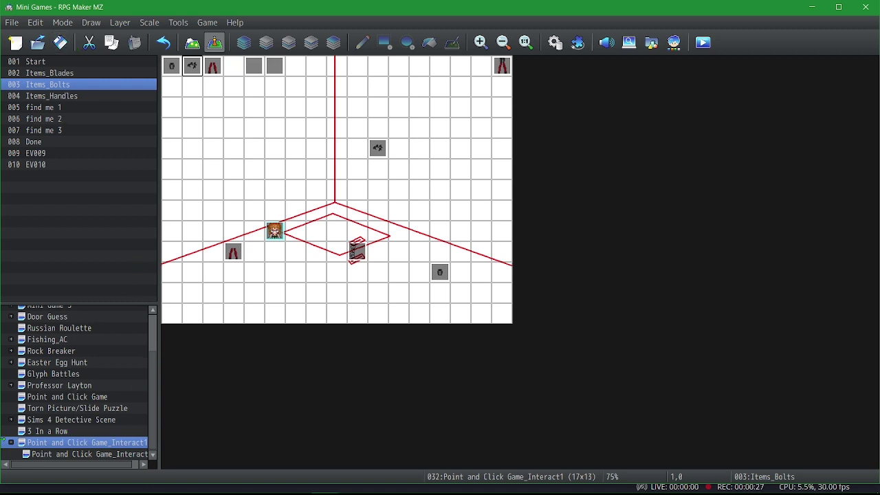
pyautogui.click(10, 443)
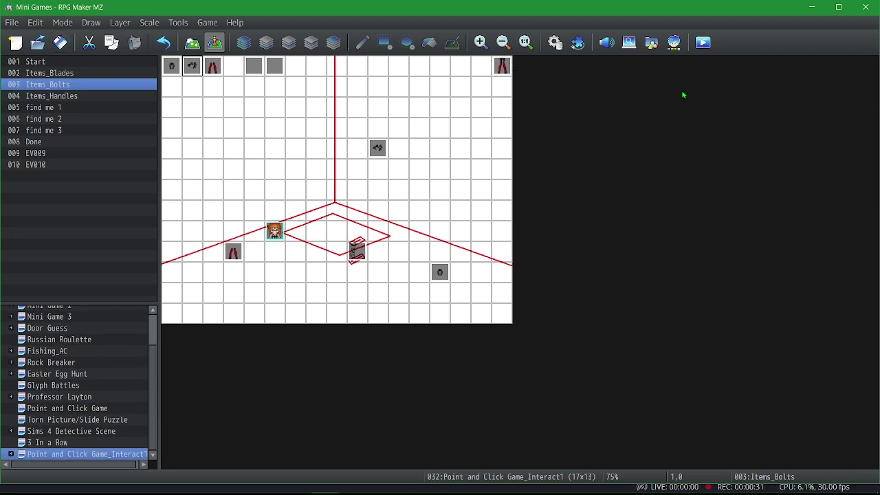
pyautogui.click(702, 43)
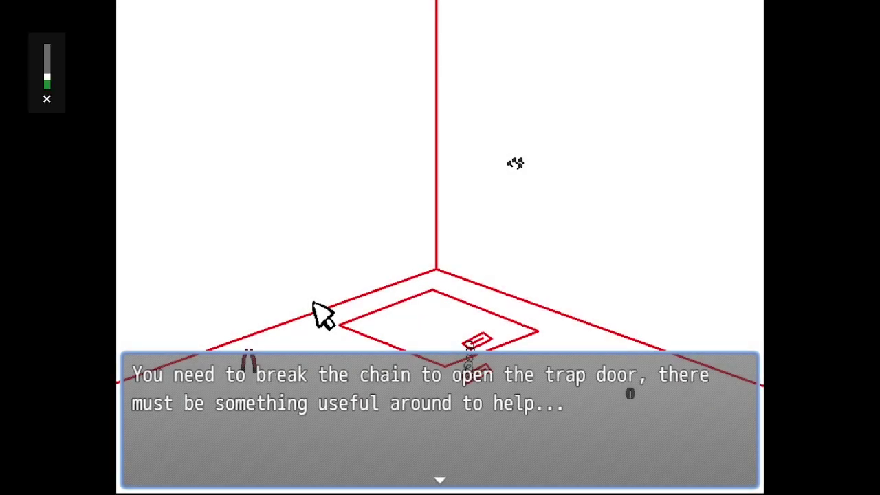
pyautogui.press('Return')
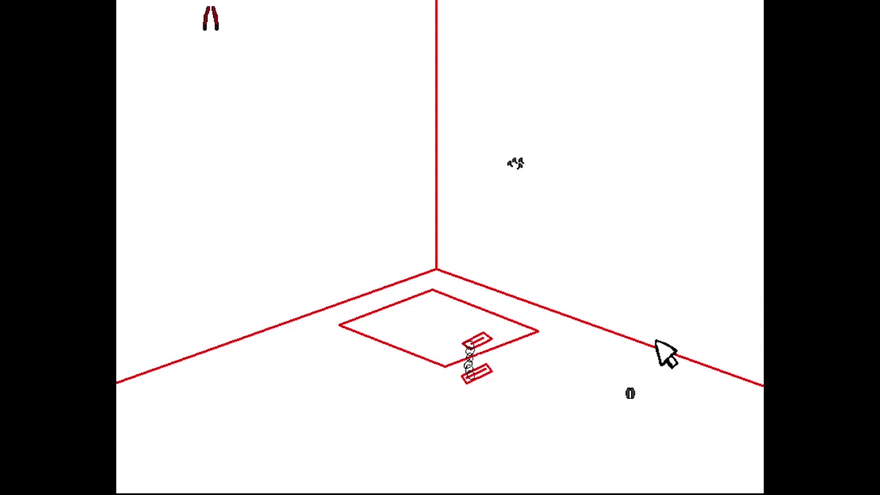
pyautogui.click(618, 379)
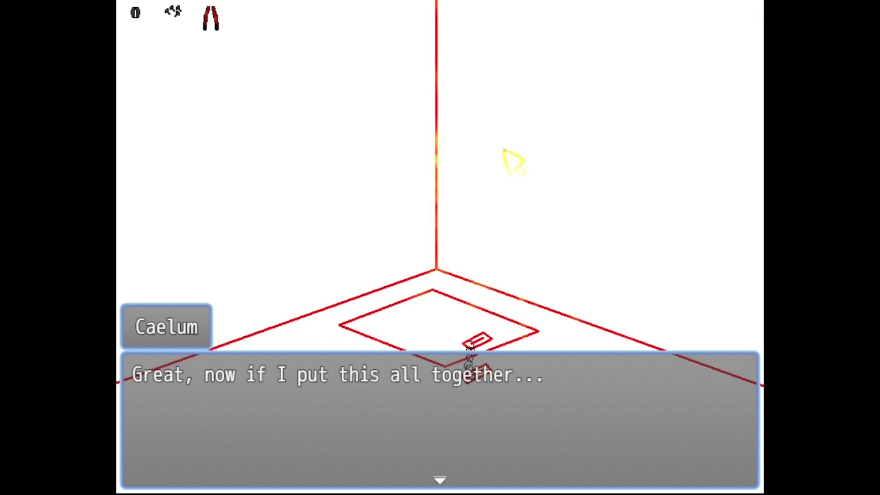
pyautogui.click(504, 150)
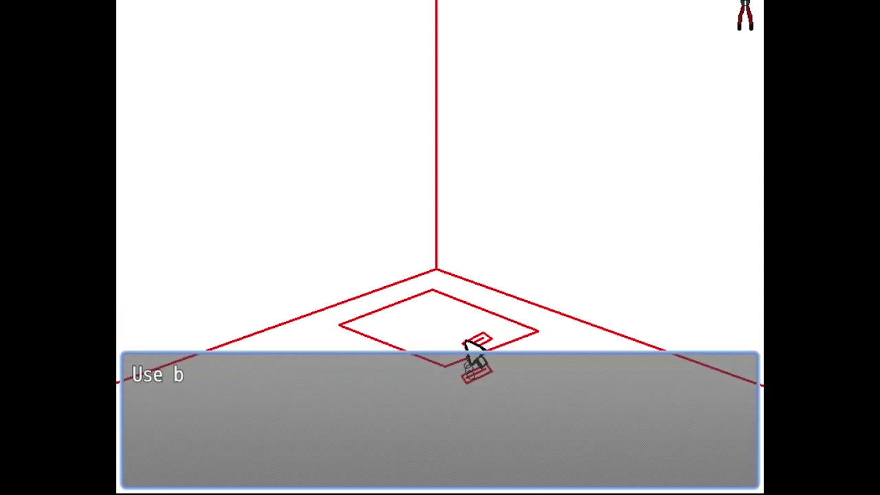
# Step: Use the bolt cutters on the chain to open the trap door and close the playtest
pyautogui.press('Down')
pyautogui.press('Return')
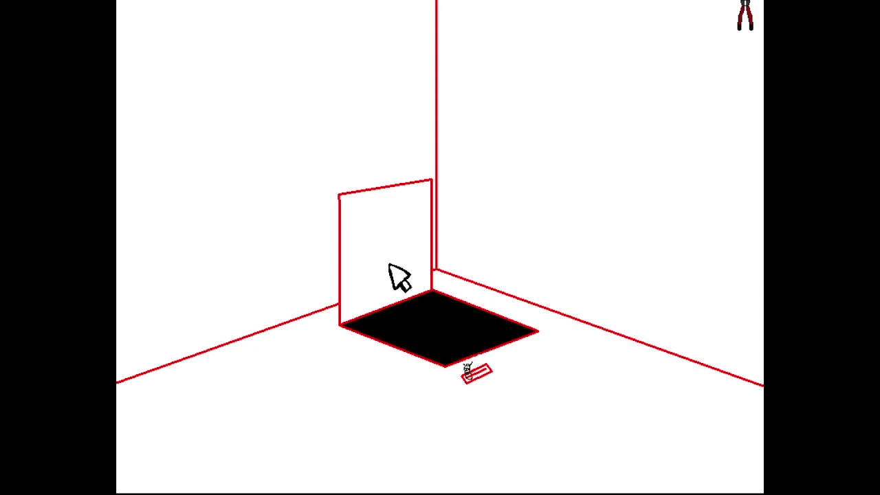
pyautogui.press('F4')
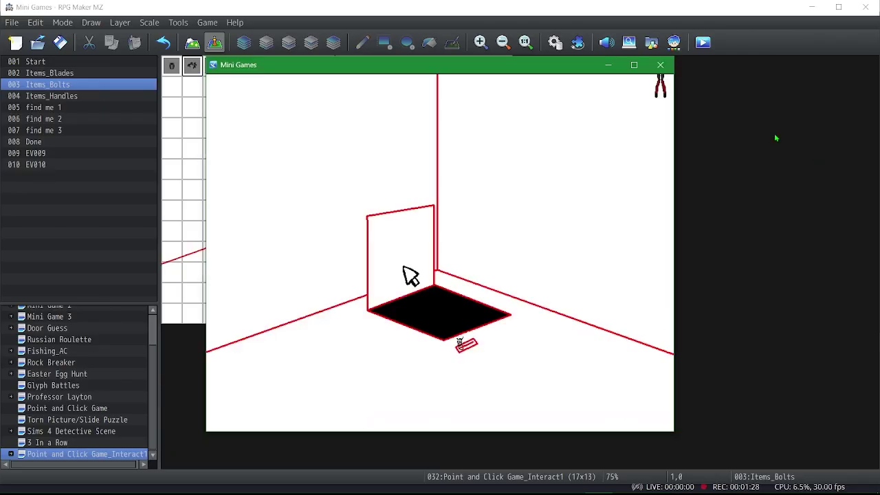
pyautogui.click(660, 65)
# Step: Change the conditional branch on page 1 of the chain event EV009 to check that actor 0005 Item is in the party
pyautogui.click(357, 252)
pyautogui.doubleClick(357, 253)
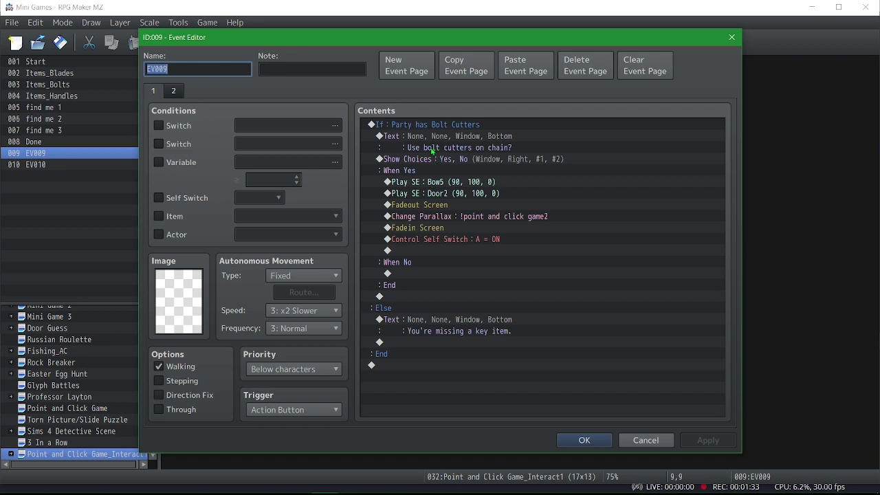
pyautogui.click(422, 128)
pyautogui.doubleClick(421, 128)
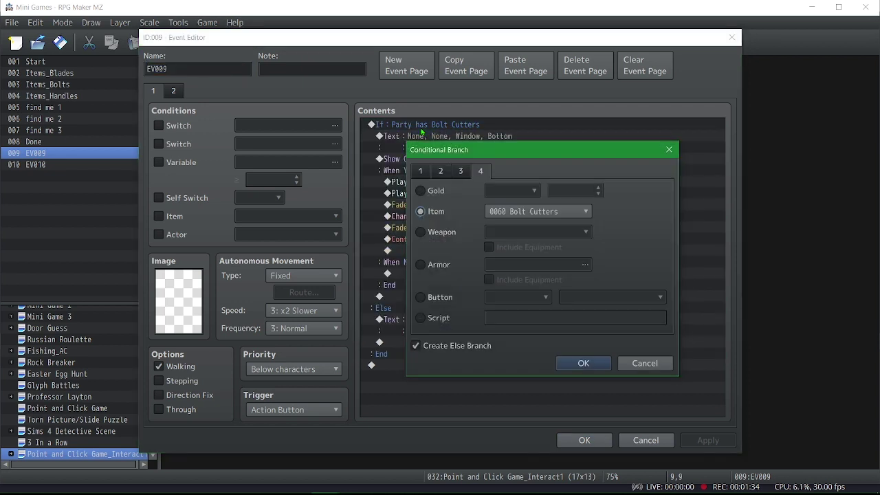
pyautogui.click(441, 170)
pyautogui.click(432, 195)
pyautogui.click(538, 190)
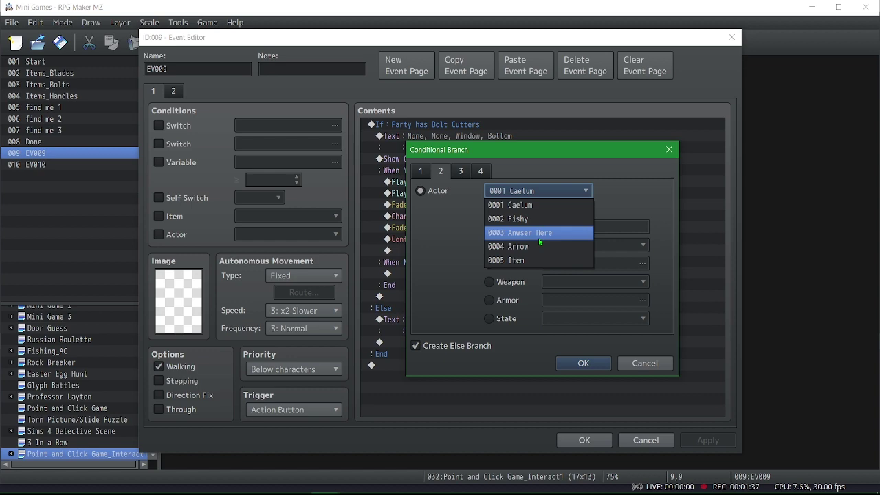
pyautogui.click(540, 260)
pyautogui.click(577, 363)
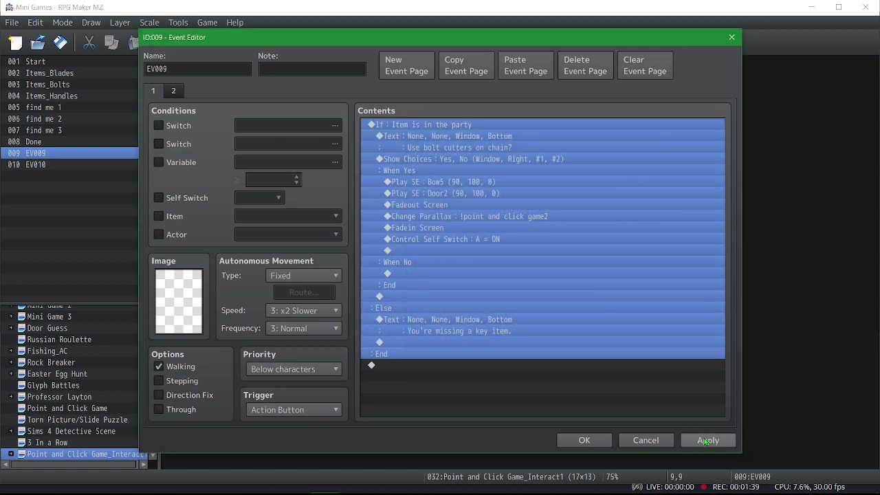
pyautogui.click(581, 441)
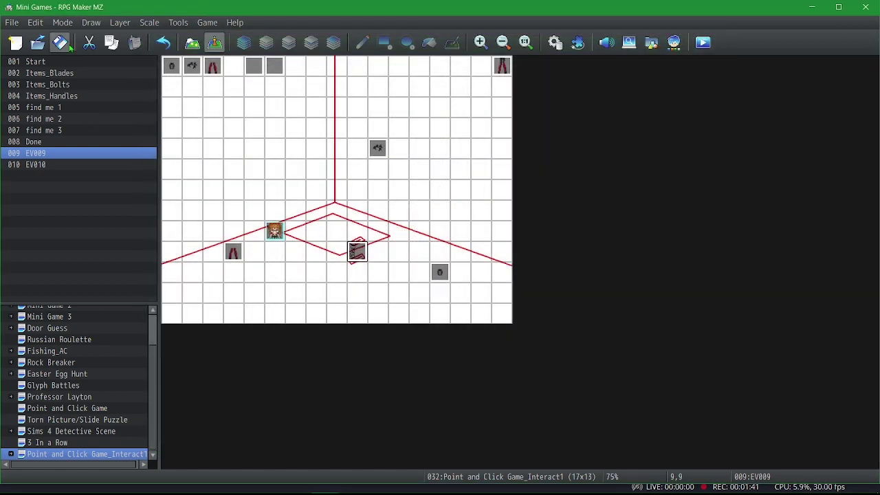
# Step: Review page 1 of the bolt cutters event EV010 and locate the find me 2 and find me 3 events on the map
pyautogui.doubleClick(497, 74)
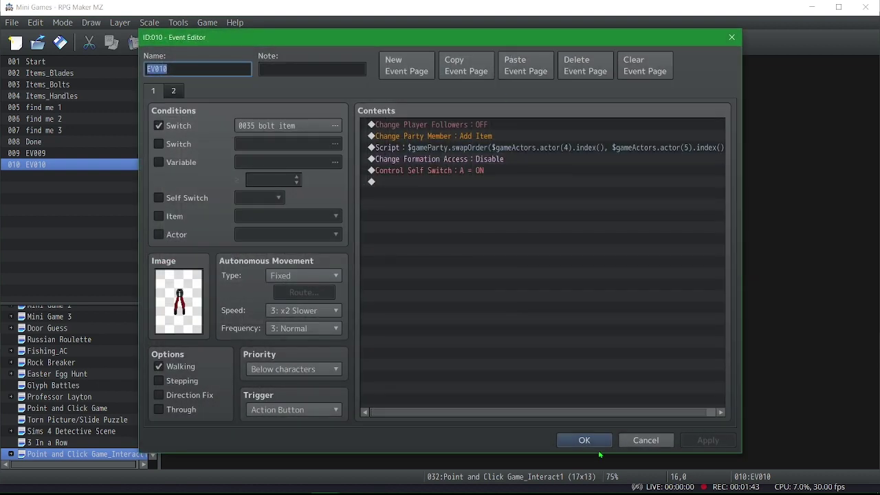
pyautogui.click(586, 441)
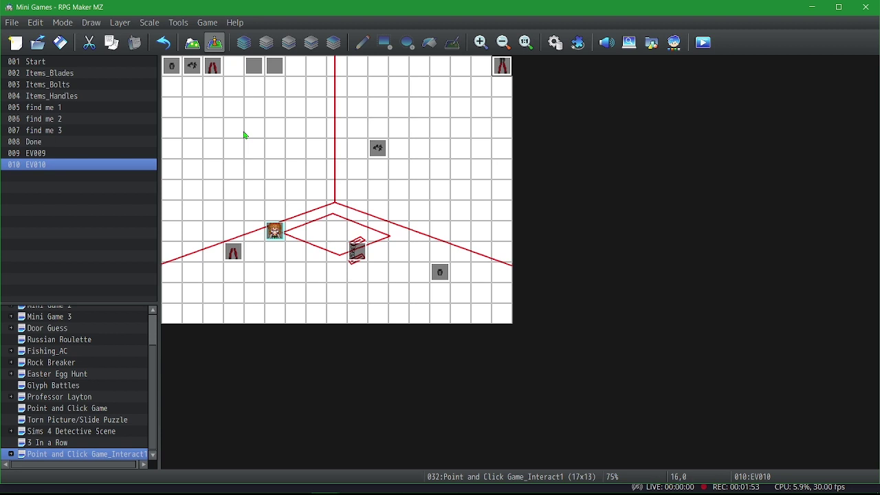
pyautogui.click(274, 233)
pyautogui.click(440, 273)
pyautogui.click(378, 151)
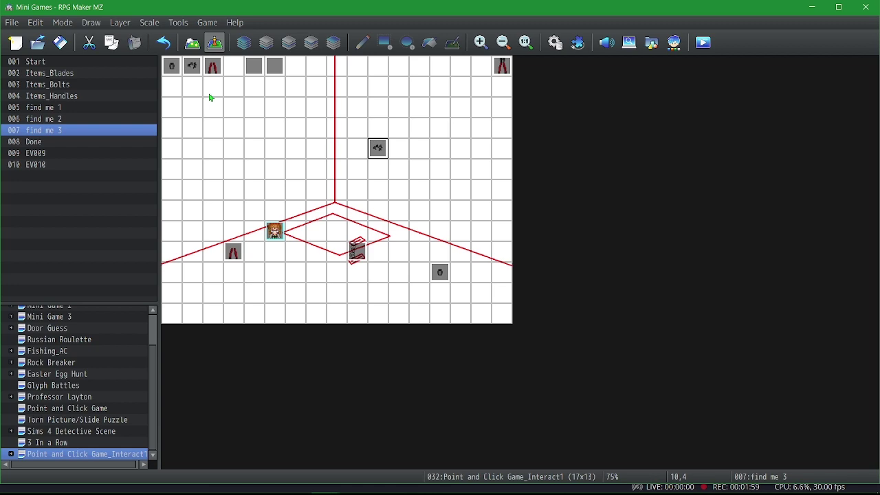
# Step: Check the Control Switches command for #0035 bolt item in event Done
pyautogui.doubleClick(253, 67)
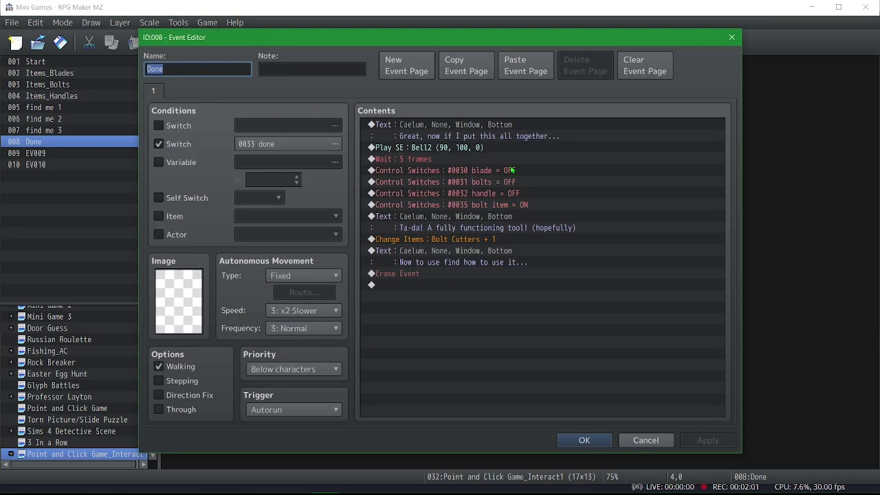
pyautogui.click(493, 206)
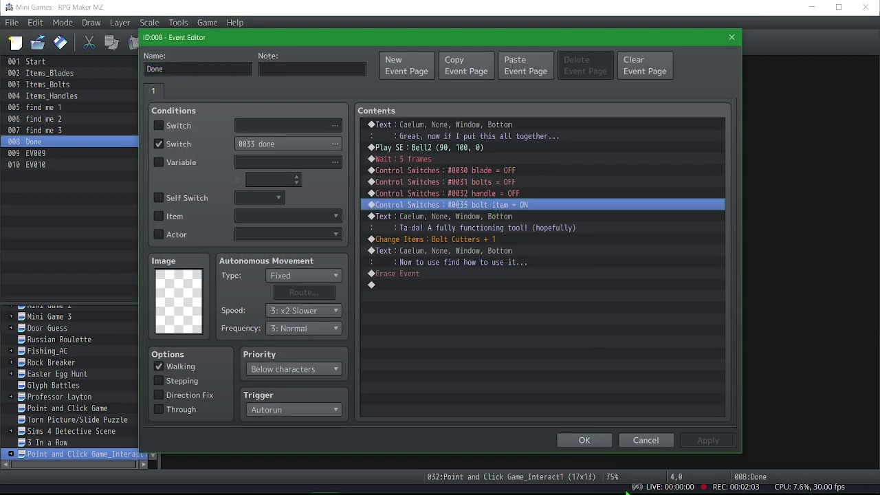
pyautogui.click(584, 440)
# Step: Open event EV010 and examine the full swapOrder script for actors 4 and 5 on page 1
pyautogui.doubleClick(502, 67)
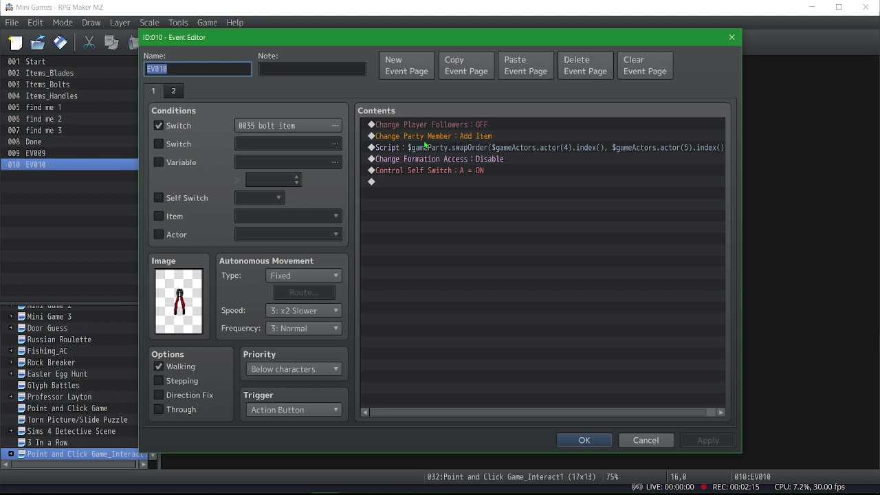
pyautogui.doubleClick(415, 155)
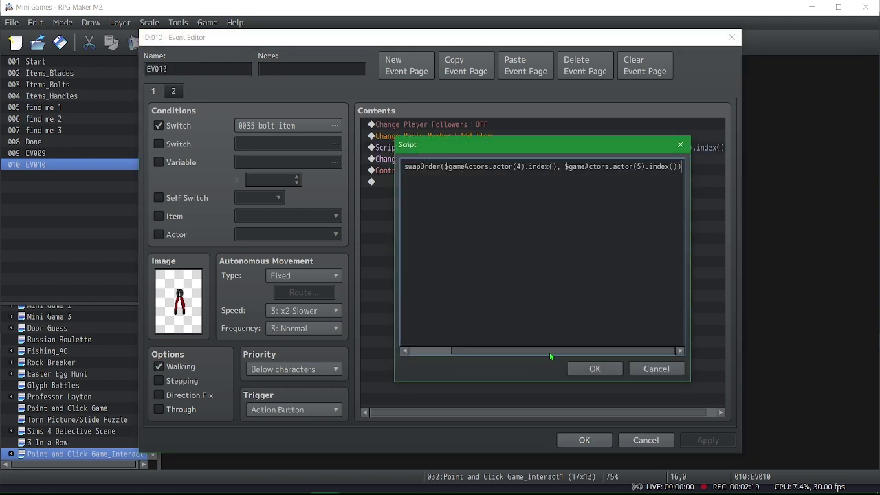
pyautogui.moveTo(549, 353); pyautogui.dragTo(313, 335)
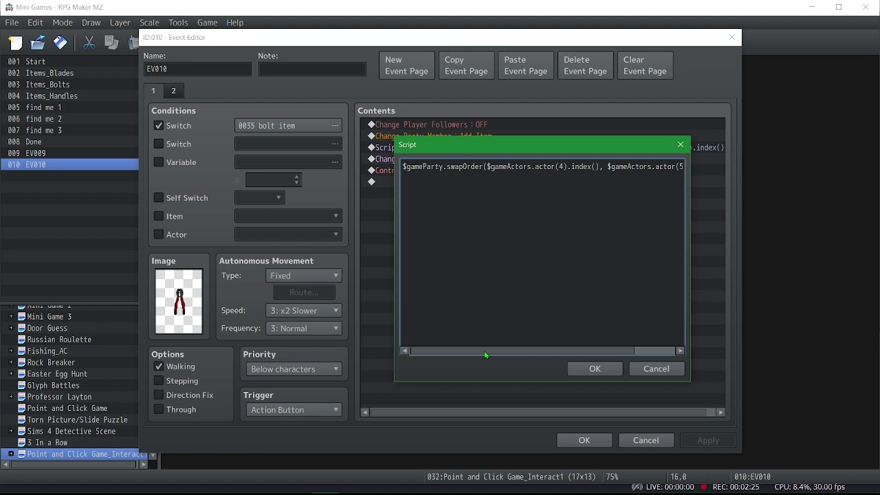
pyautogui.moveTo(479, 354); pyautogui.dragTo(523, 357)
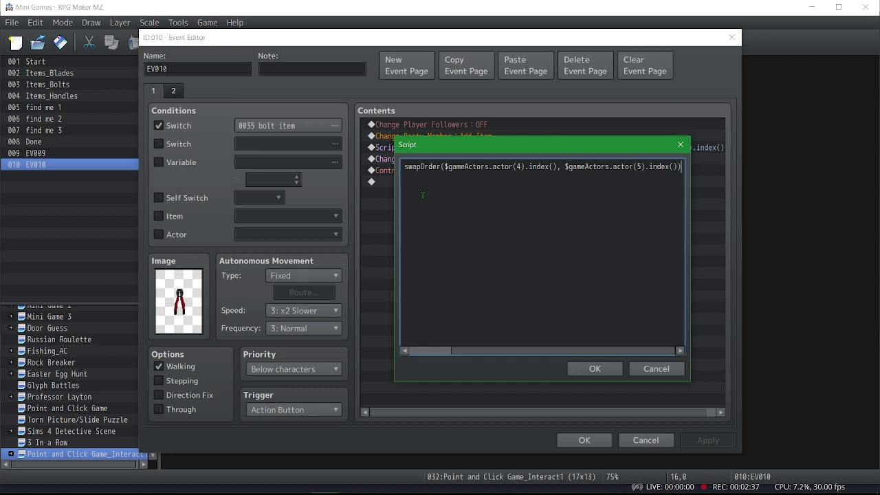
pyautogui.click(593, 368)
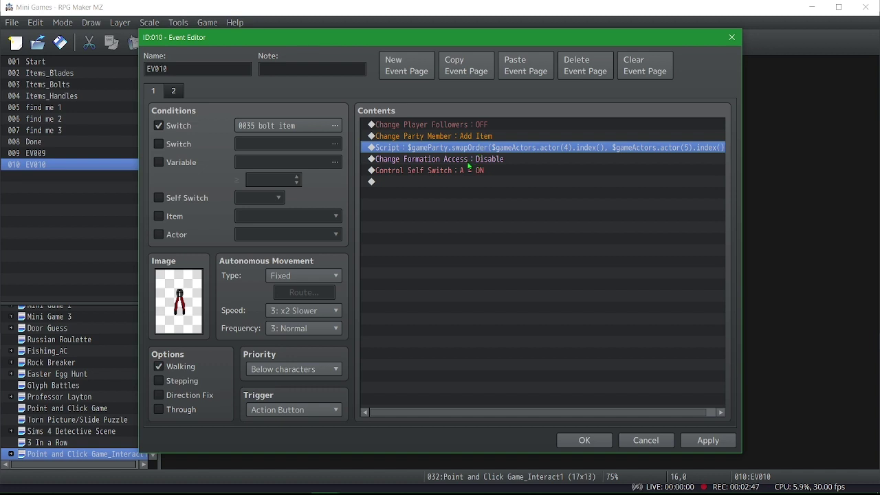
# Step: Review the Change Formation Access command on page 1 of EV010 and the commands on page 2, then close the event
pyautogui.click(477, 159)
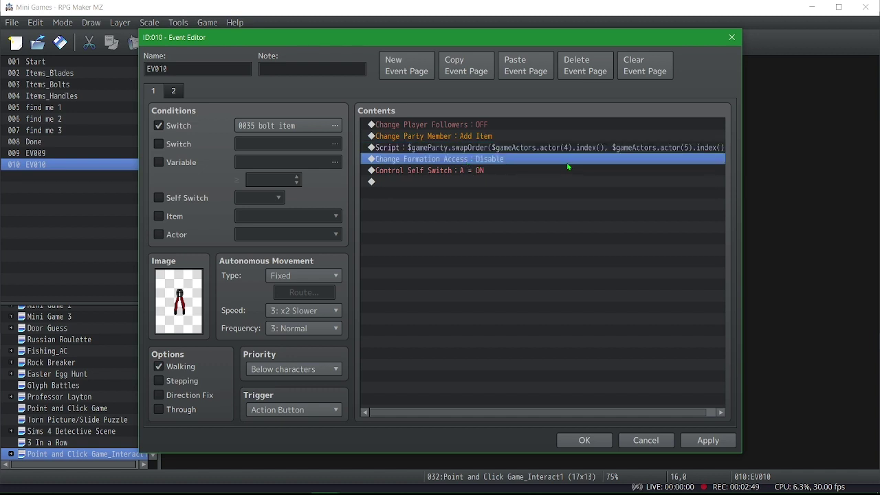
pyautogui.click(174, 91)
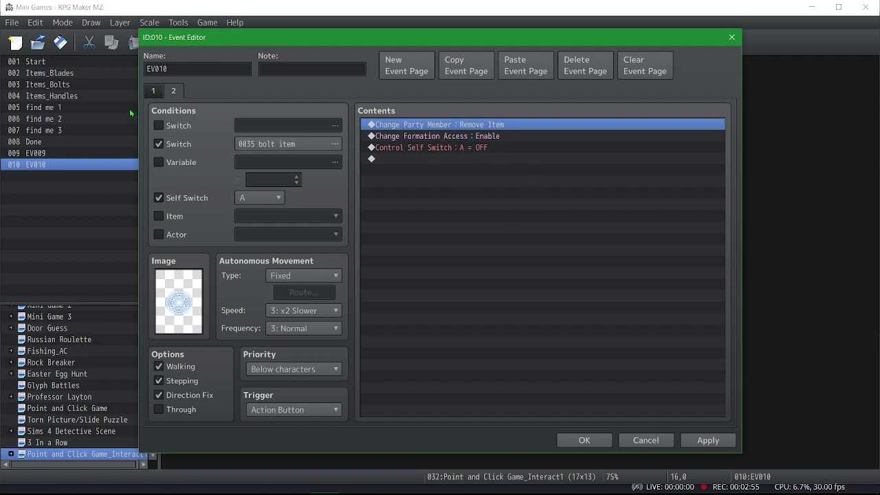
pyautogui.click(162, 96)
pyautogui.click(583, 440)
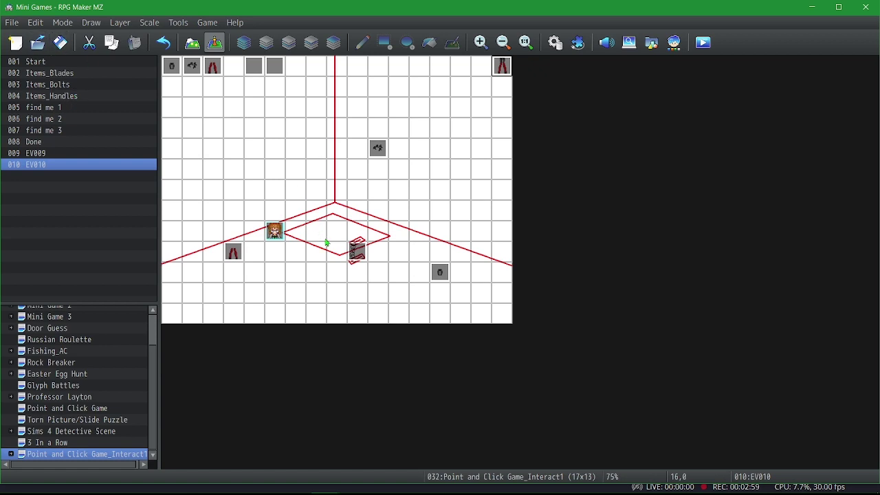
# Step: In the Else section of chain event EV009, insert a conditional branch for switch 0035 bolt item is ON, with an Else branch
pyautogui.click(359, 260)
pyautogui.doubleClick(359, 260)
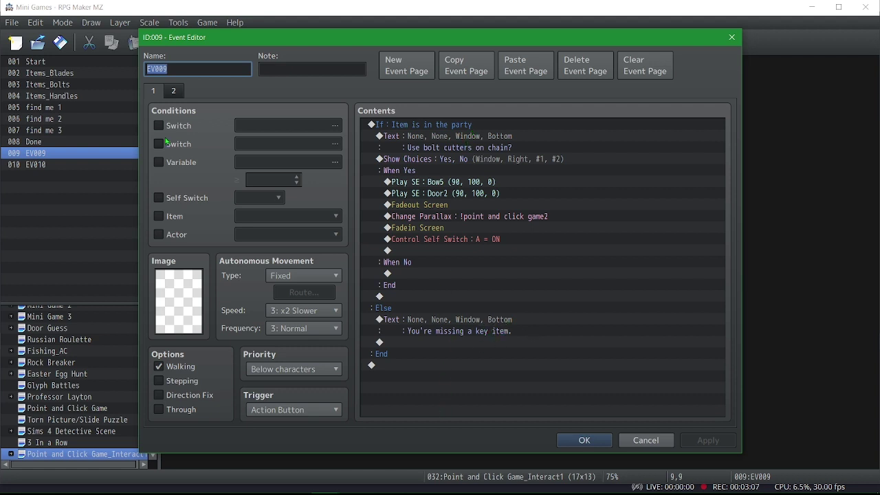
pyautogui.click(468, 325)
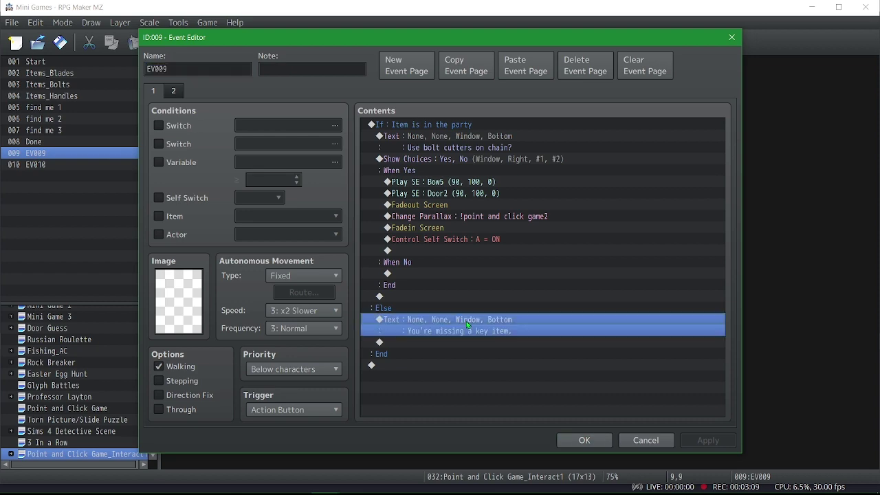
pyautogui.rightClick(468, 325)
pyautogui.click(493, 322)
pyautogui.click(465, 307)
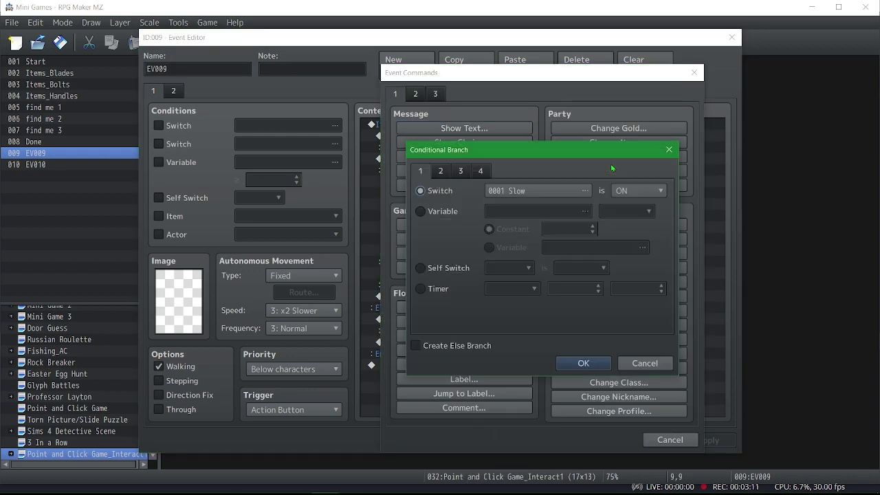
pyautogui.click(441, 171)
pyautogui.click(419, 171)
pyautogui.doubleClick(526, 190)
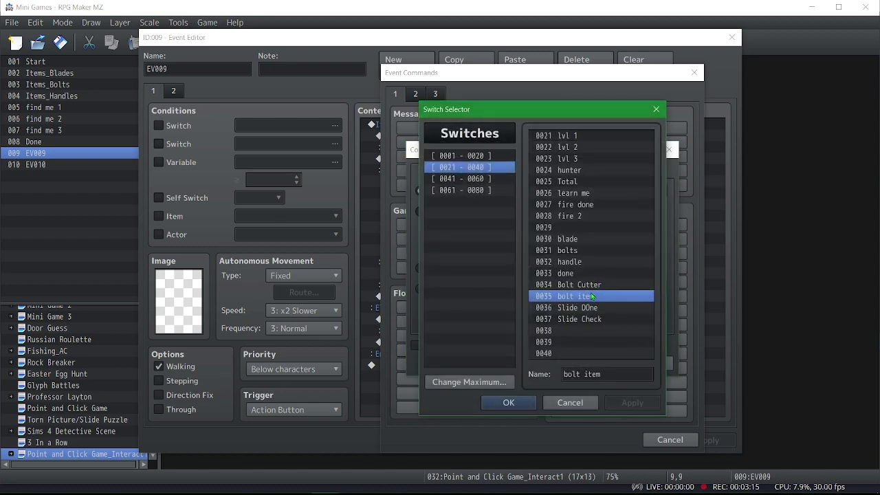
pyautogui.doubleClick(598, 292)
pyautogui.click(427, 346)
pyautogui.click(563, 364)
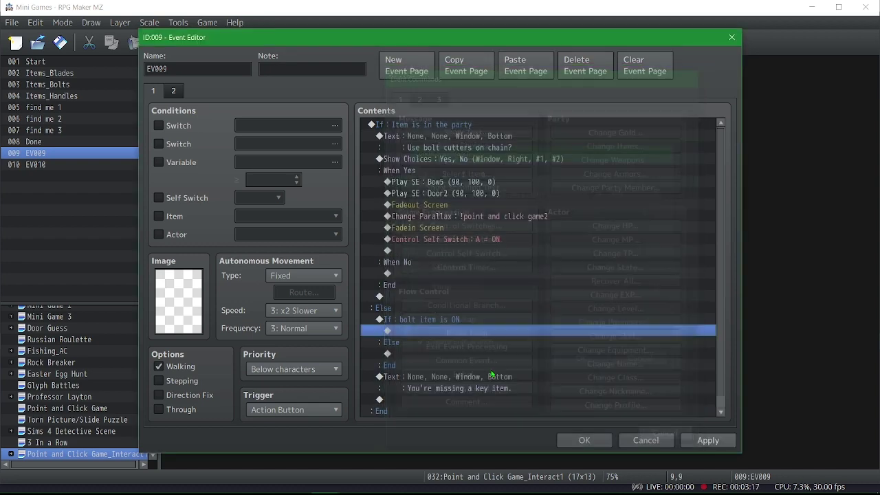
# Step: Move the "You're missing a key item." text into the Else branch of the new bolt item condition
pyautogui.rightClick(447, 365)
pyautogui.click(459, 363)
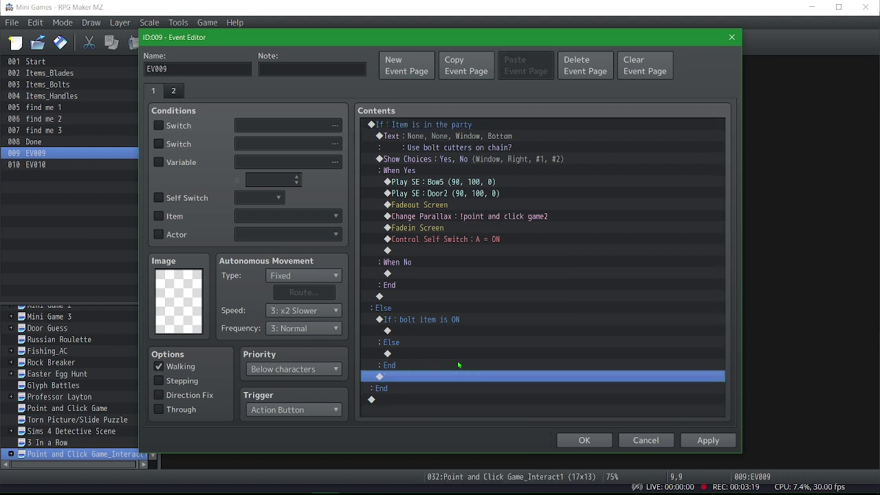
pyautogui.click(429, 354)
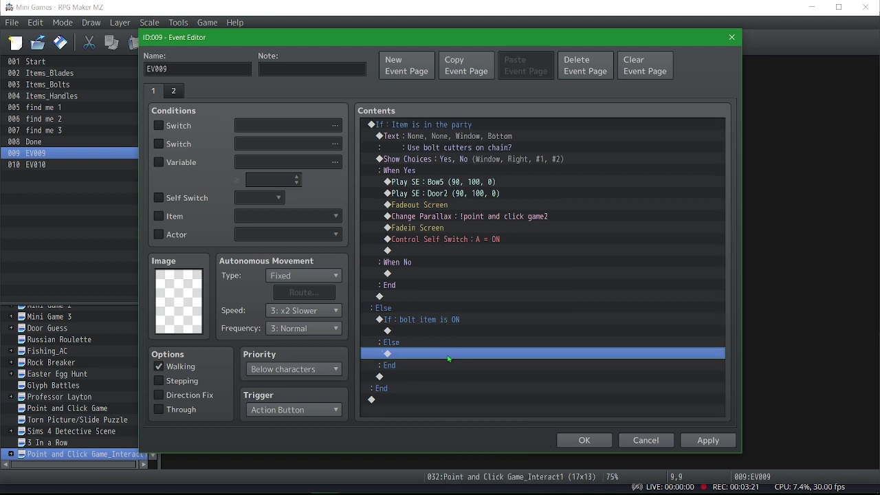
pyautogui.rightClick(448, 358)
pyautogui.click(475, 384)
pyautogui.click(447, 342)
pyautogui.rightClick(448, 342)
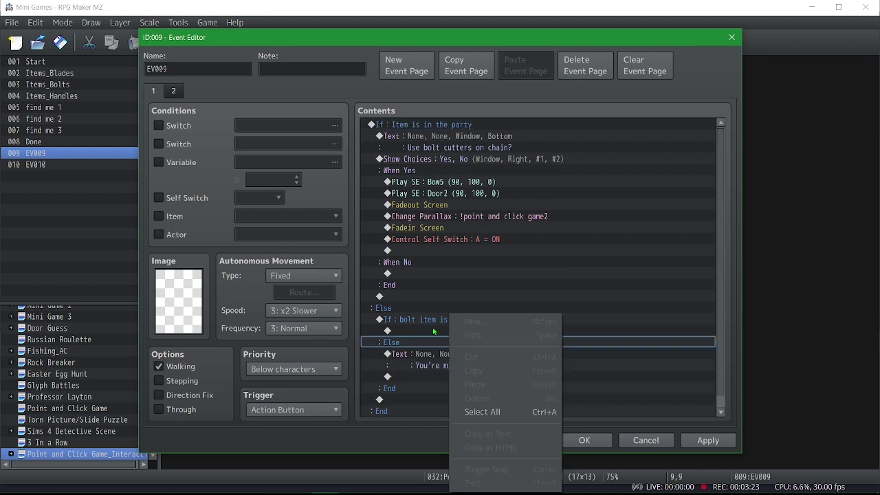
# Step: Paste a copy of the text under the bolt item is ON condition, change it to "The item is not equiped." and save the event
pyautogui.rightClick(434, 332)
pyautogui.click(474, 384)
pyautogui.doubleClick(443, 332)
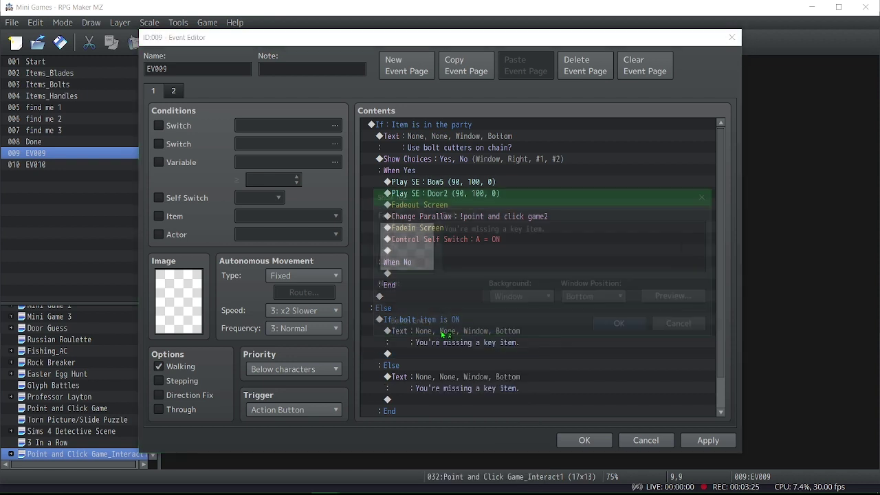
pyautogui.hotkey('ctrl', 'a')
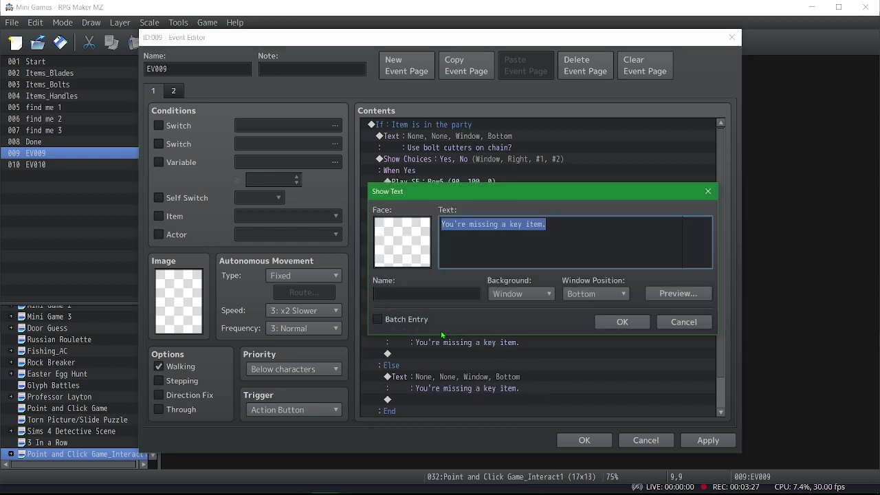
pyautogui.write('The i')
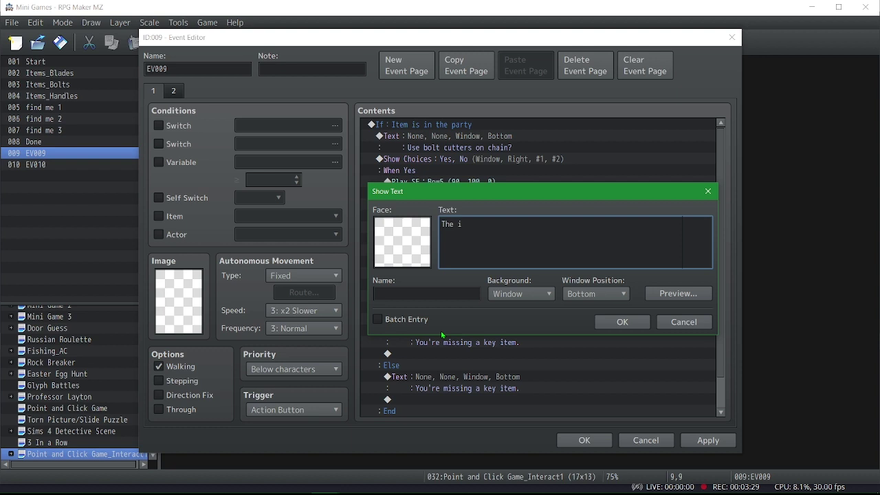
pyautogui.write('tem is not equiped.')
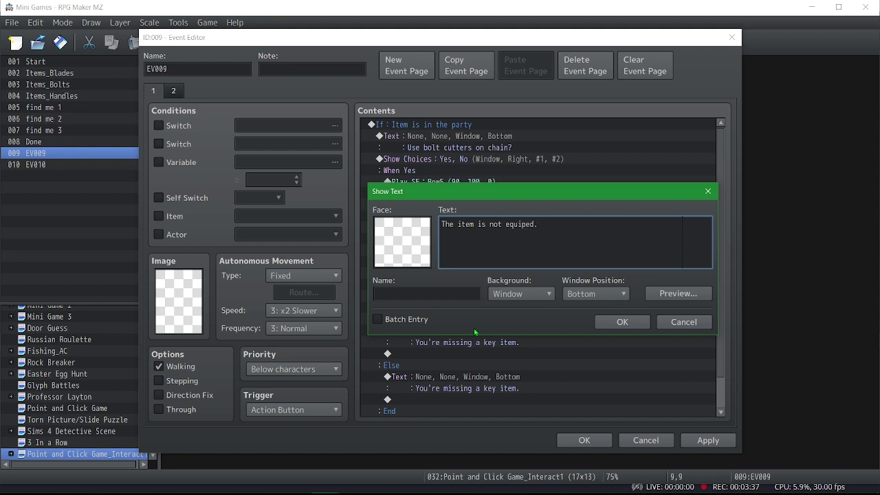
pyautogui.click(619, 322)
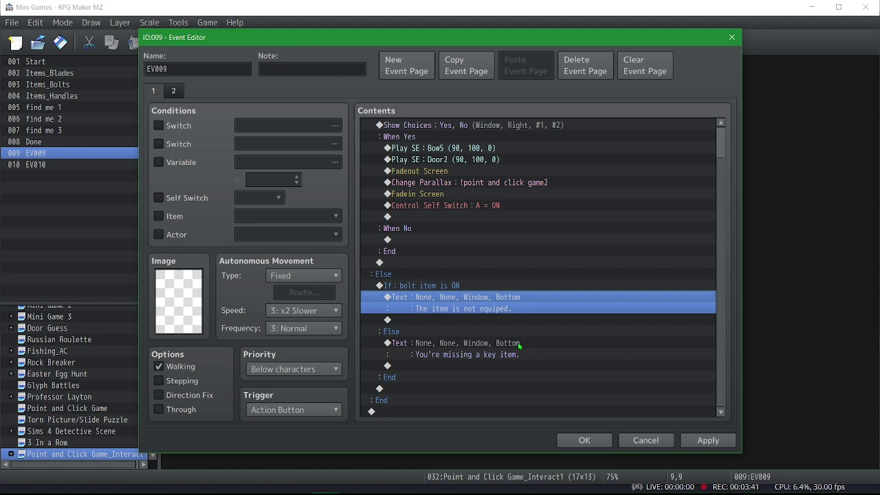
pyautogui.click(712, 440)
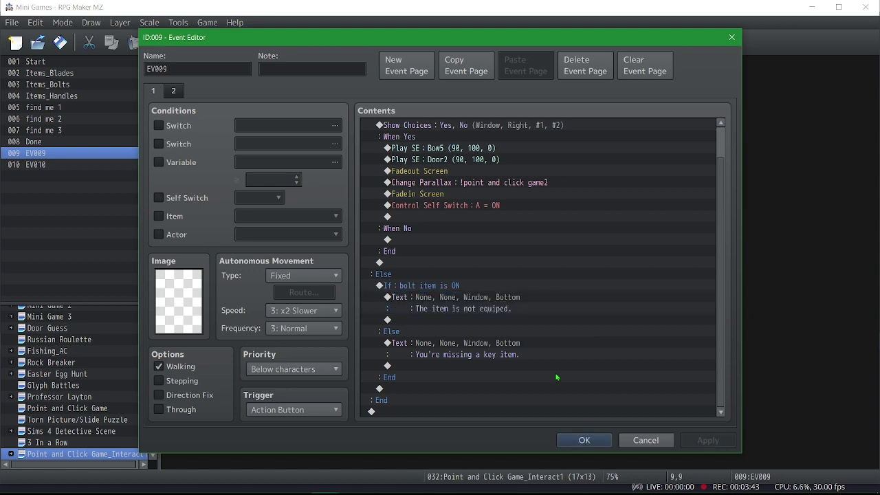
pyautogui.click(581, 440)
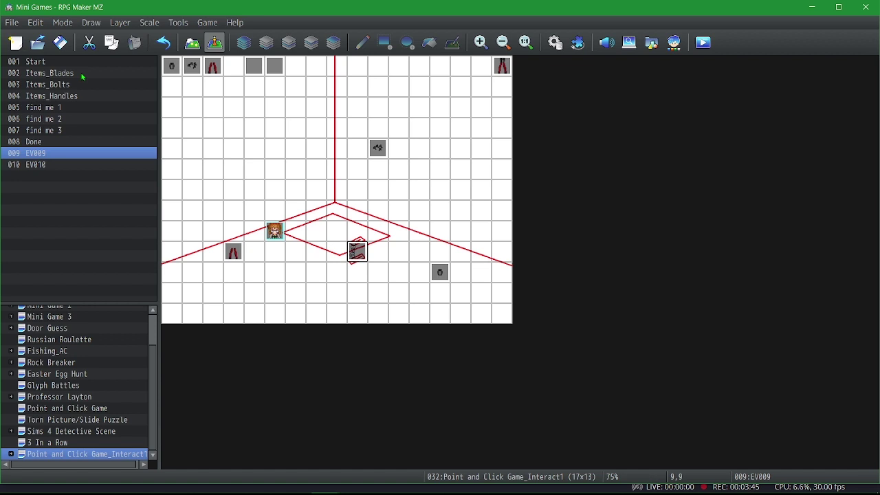
# Step: Playtest the game full screen, collecting the handles, blade and bolts and checking the chain before all parts are collected
pyautogui.click(703, 43)
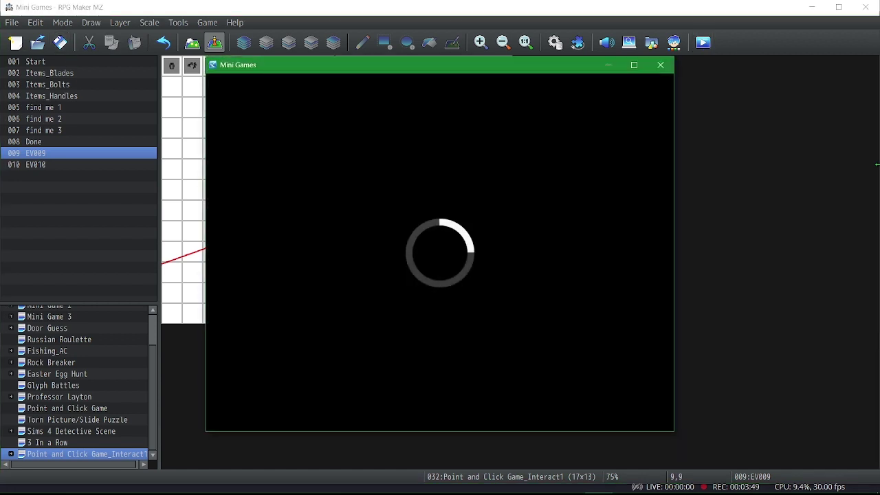
pyautogui.press('F4')
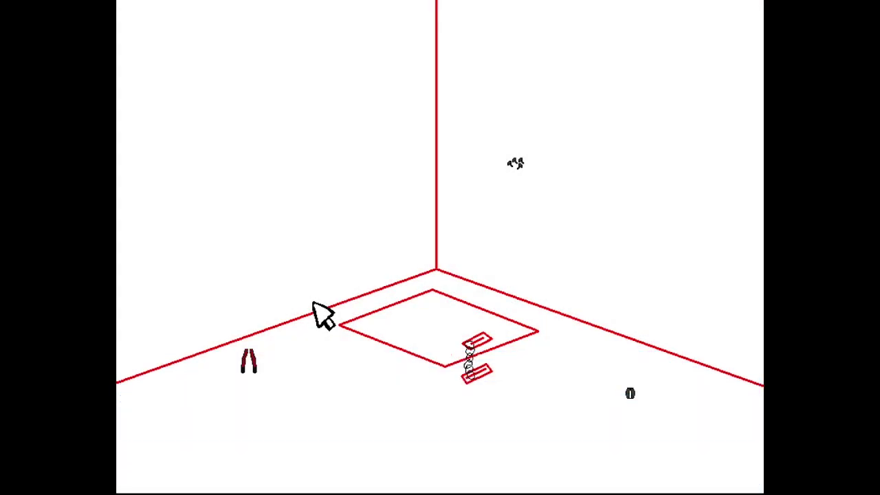
pyautogui.click(244, 354)
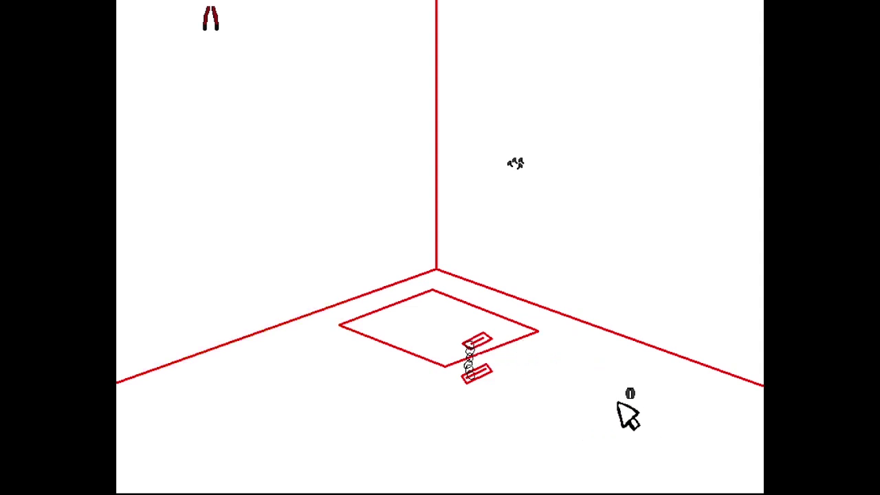
pyautogui.click(626, 393)
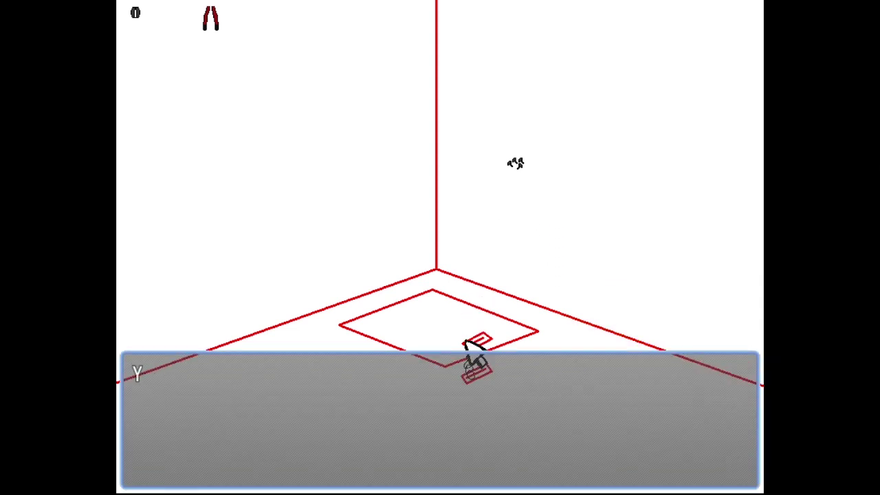
pyautogui.click(466, 341)
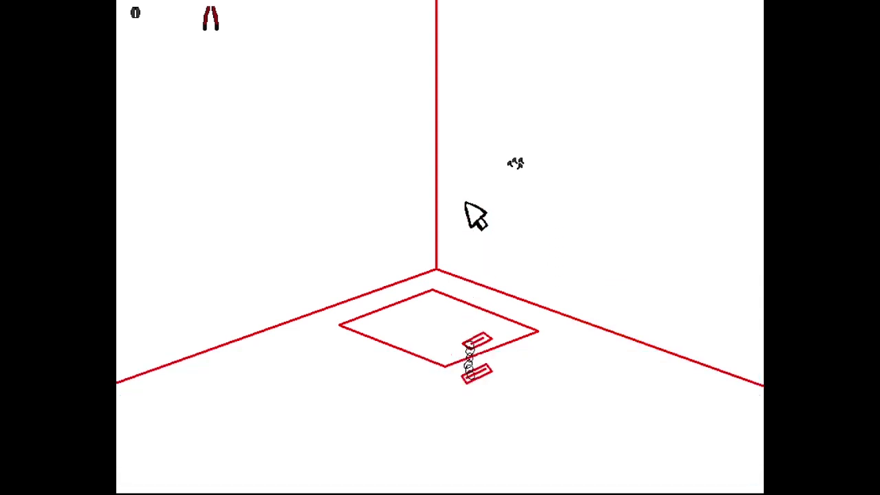
pyautogui.click(514, 162)
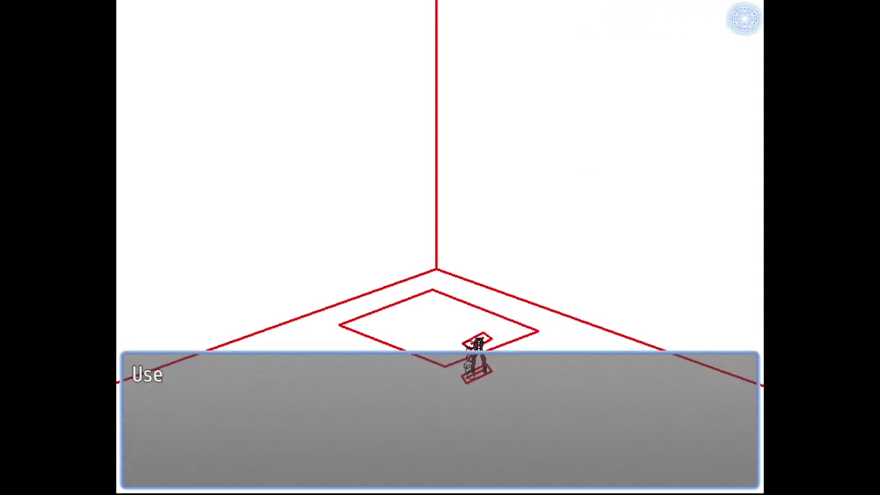
# Step: Use the bolt cutters on the chain to open the trap door, return them to their slot and close the playtest
pyautogui.press('Return')
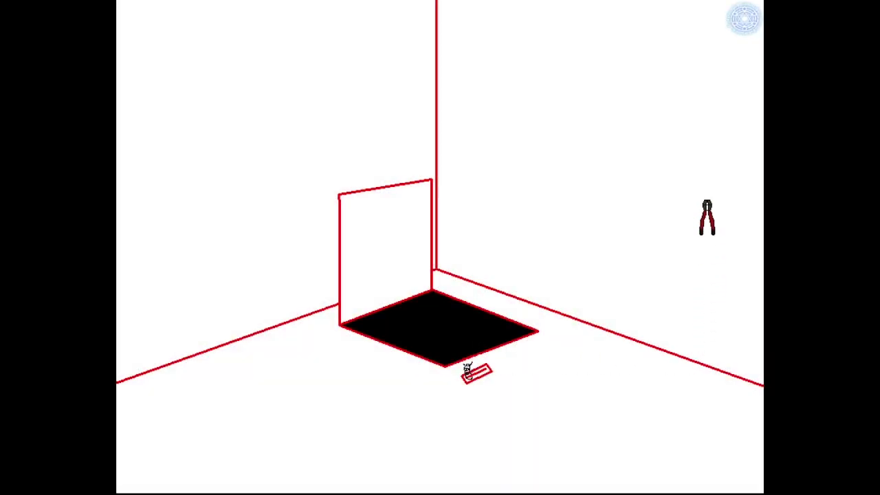
pyautogui.click(744, 15)
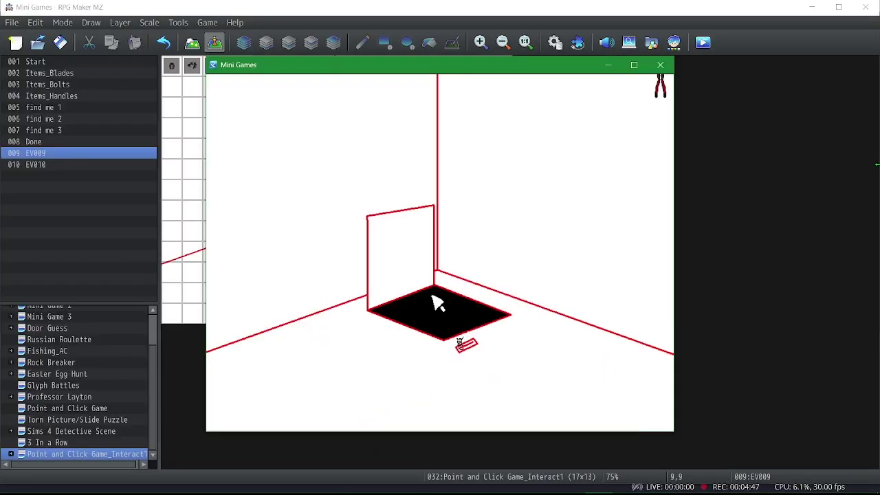
pyautogui.click(660, 66)
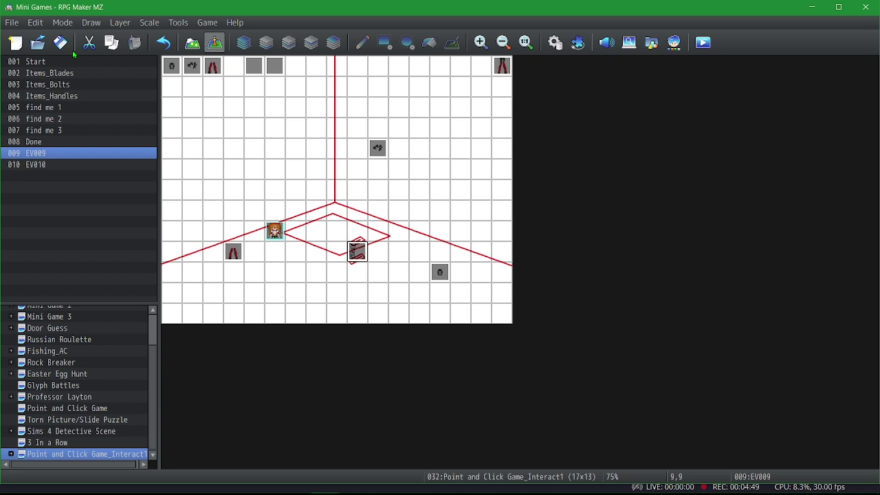
# Step: Open the child map Point and Click Game_Interact2 and set the player's starting position at tile 6,10
pyautogui.click(10, 454)
pyautogui.click(55, 455)
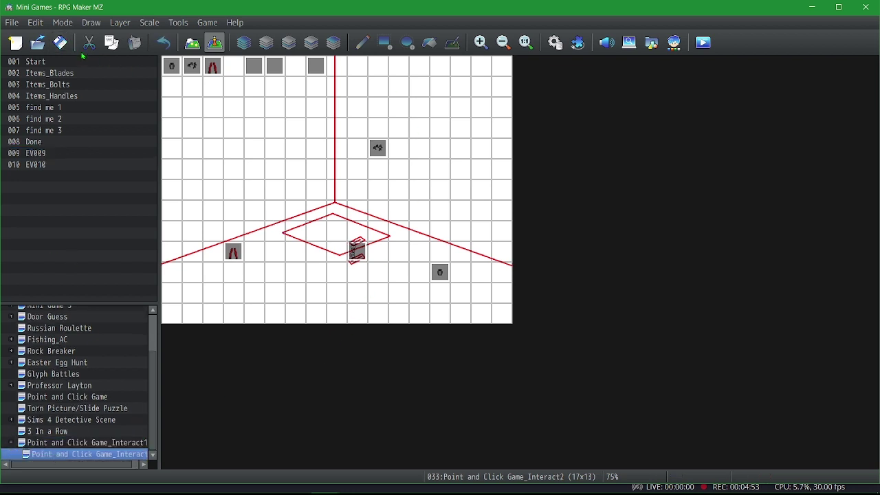
pyautogui.rightClick(299, 276)
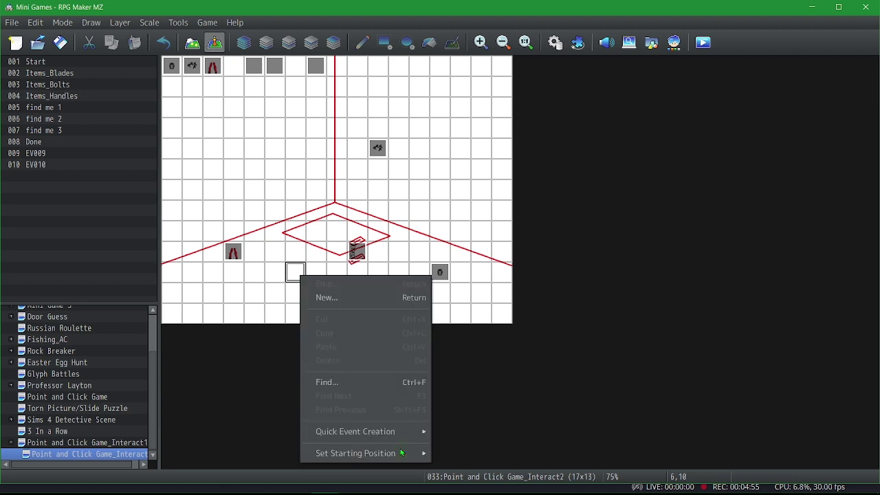
pyautogui.moveTo(402, 453)
pyautogui.click(450, 443)
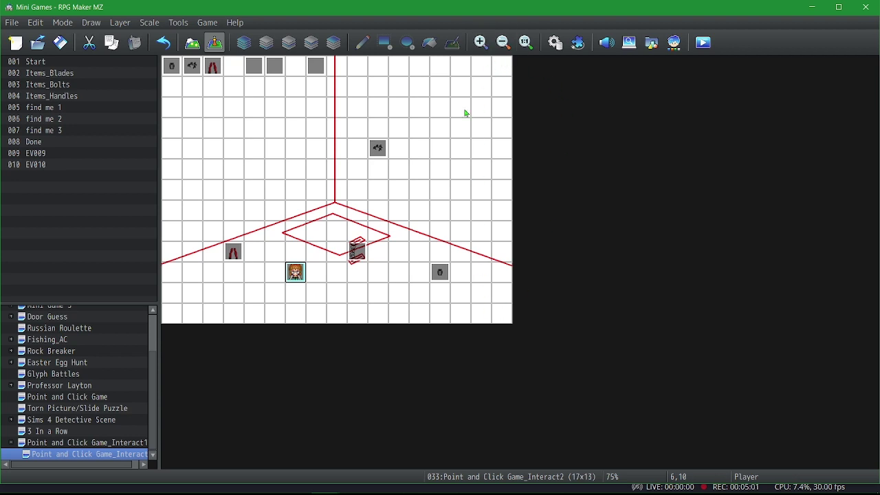
# Step: Playtest the Interact2 map full screen, start a new game and dismiss the opening message about breaking the chain
pyautogui.click(481, 190)
pyautogui.click(503, 294)
pyautogui.click(501, 87)
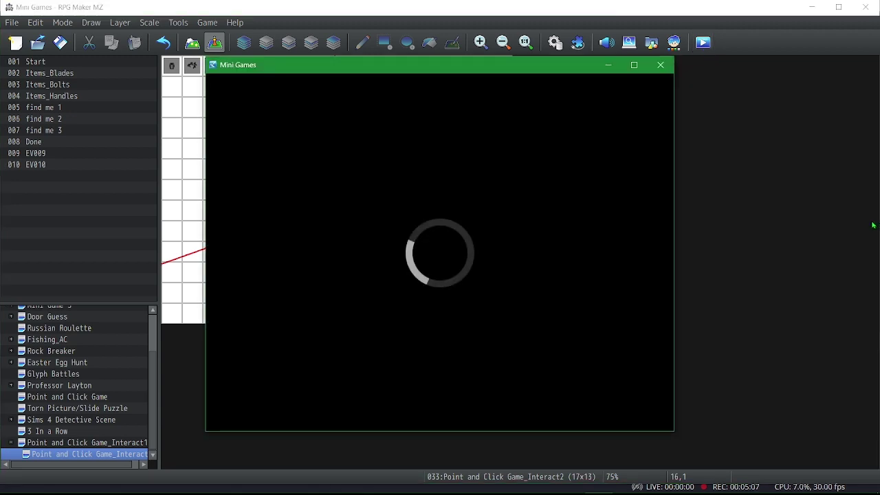
pyautogui.press('F4')
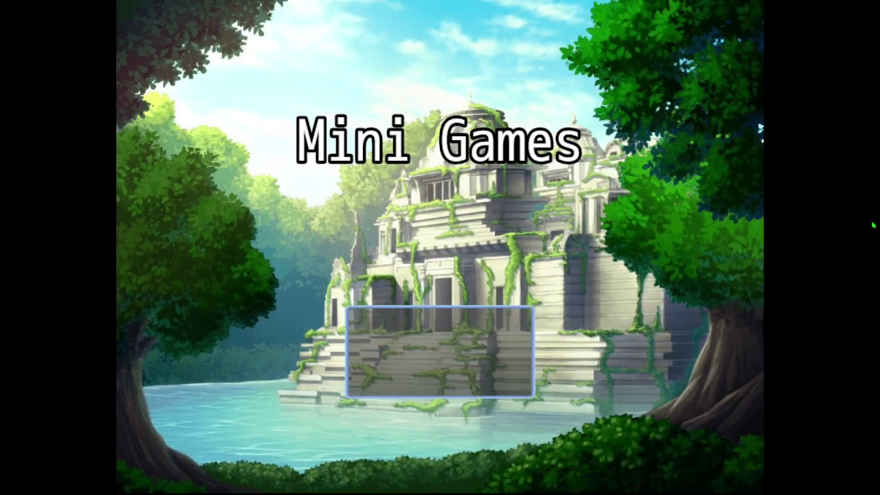
pyautogui.press('Up')
pyautogui.press('Return')
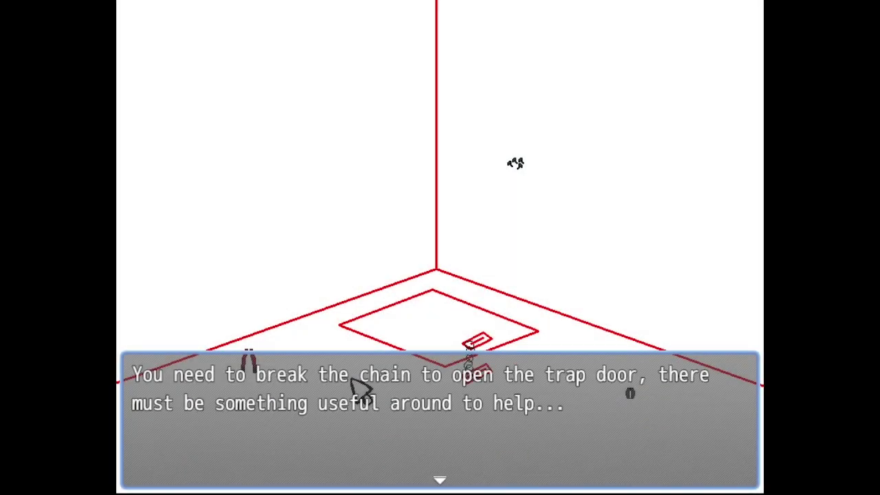
pyautogui.press('Return')
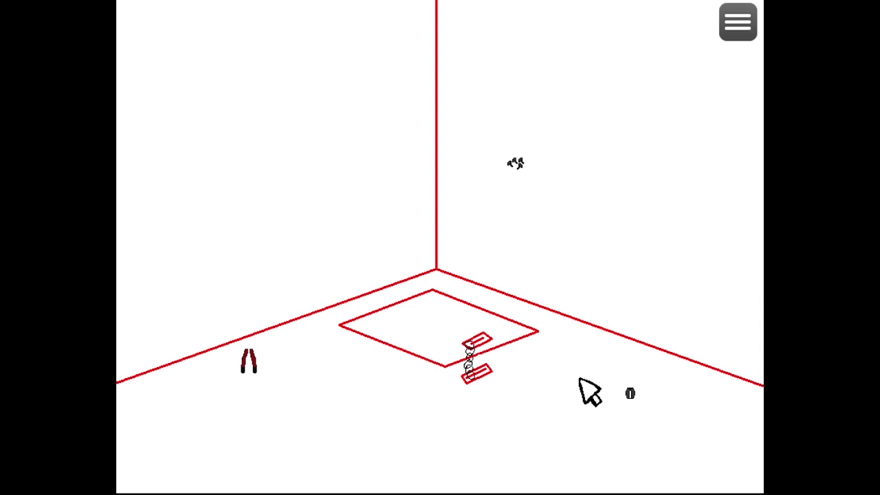
# Step: Collect the blade, handles and bolts in the room and go through the dialogue that assembles the bolt cutters
pyautogui.click(619, 379)
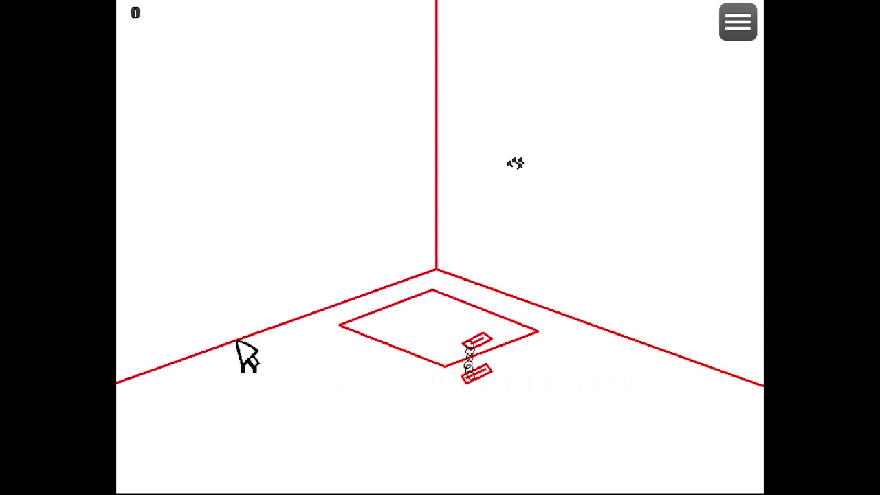
pyautogui.click(239, 347)
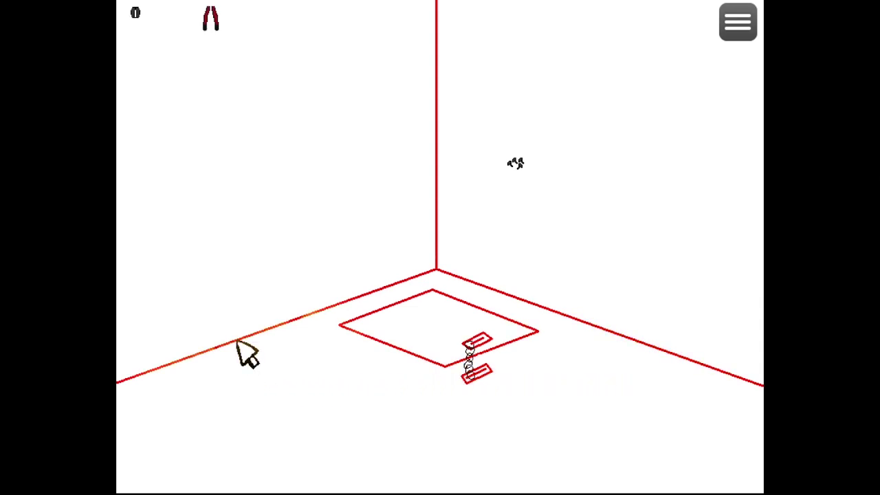
pyautogui.click(514, 163)
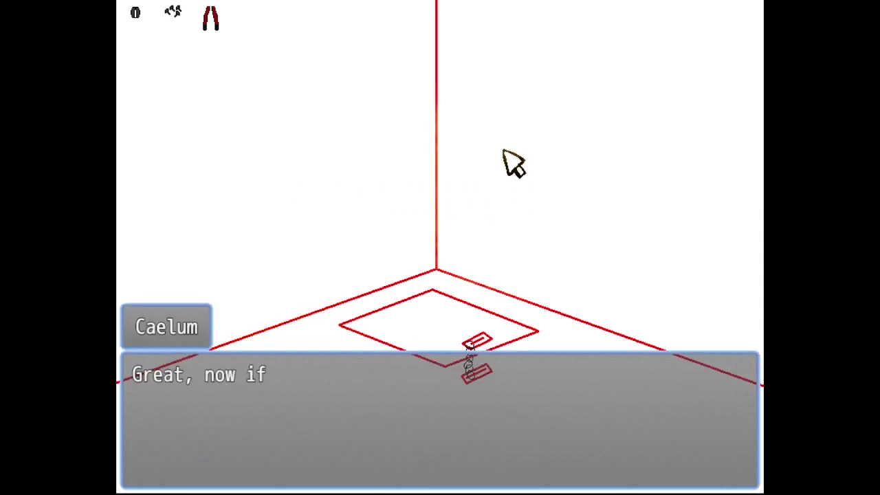
pyautogui.click(513, 163)
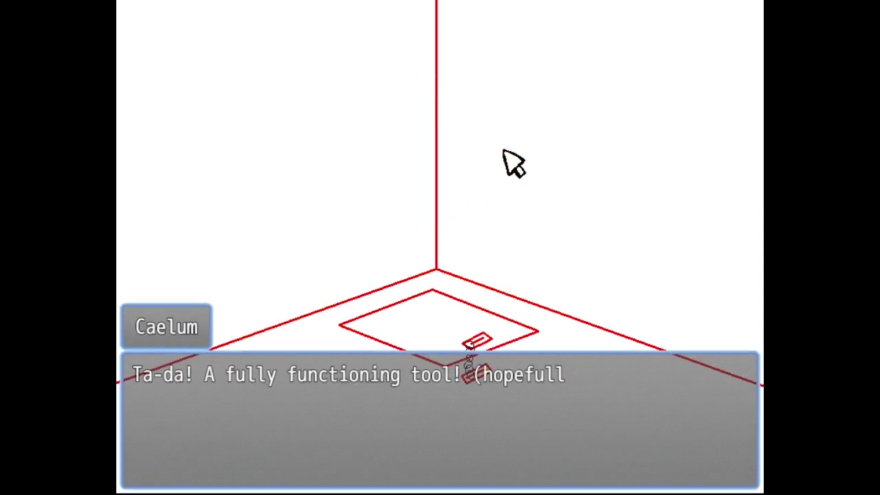
pyautogui.click(513, 163)
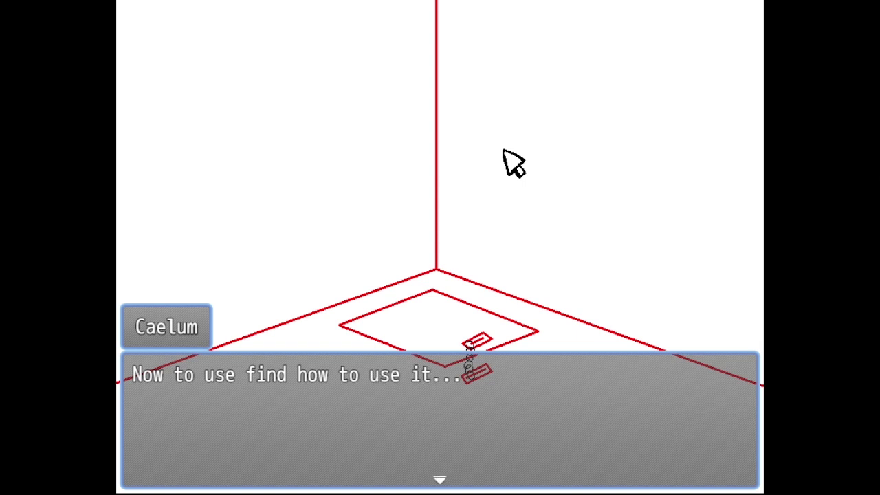
pyautogui.click(514, 163)
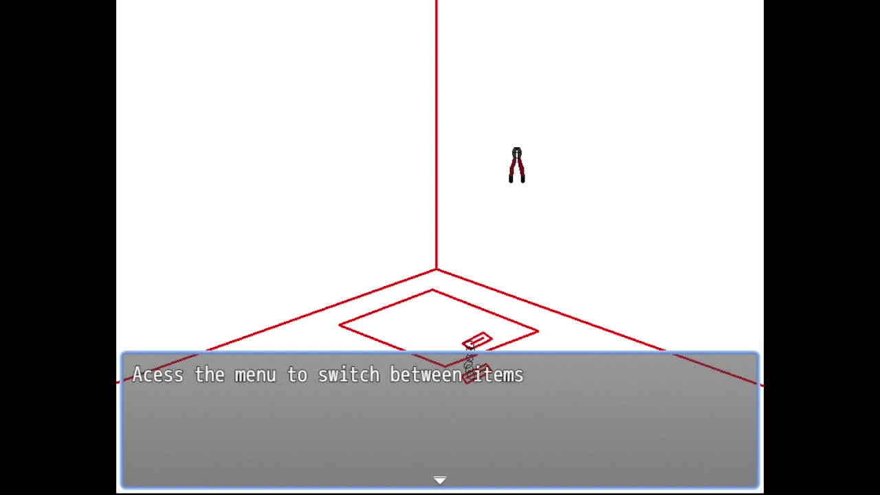
pyautogui.click(517, 165)
# Step: Swap Arrow into the lead of the party formation and check the chain with the arrow active
pyautogui.press('Escape')
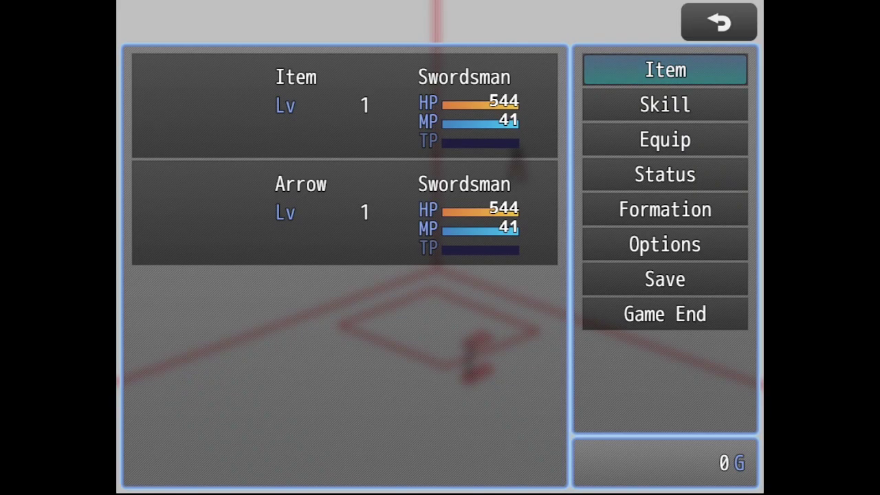
pyautogui.press('Down')
pyautogui.press('Down')
pyautogui.press('Down')
pyautogui.press('Down')
pyautogui.press('Return')
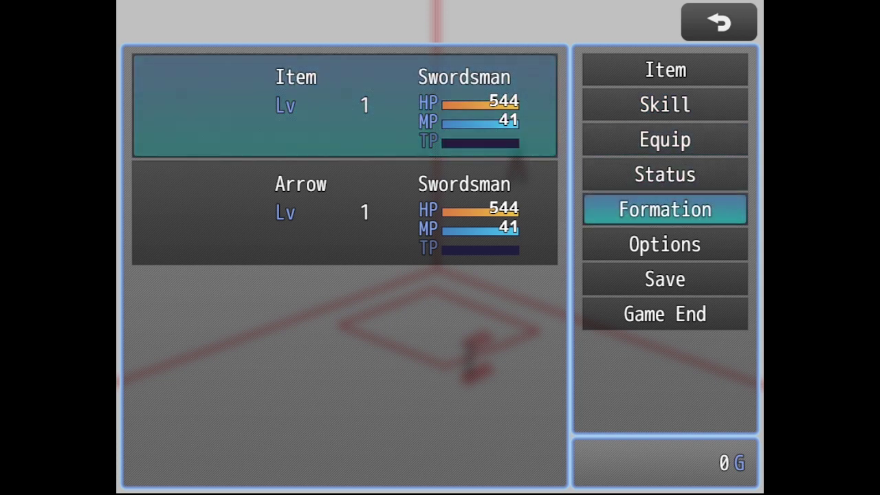
pyautogui.press('Return')
pyautogui.press('Down')
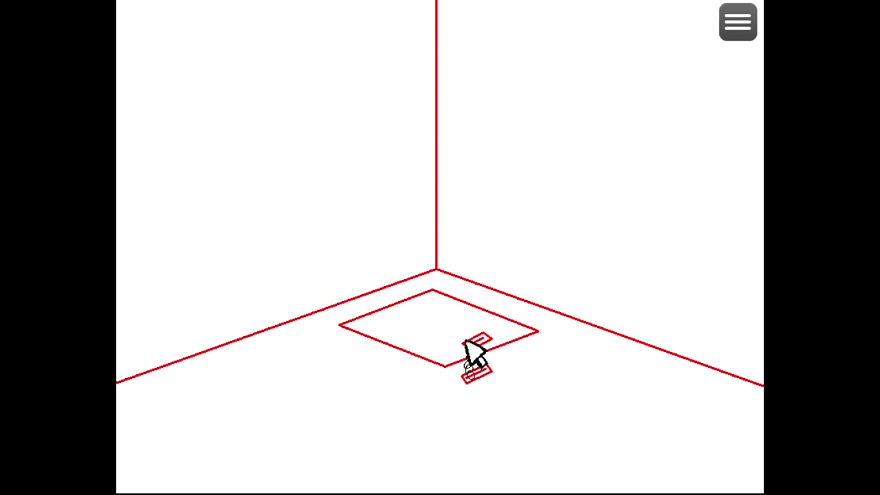
pyautogui.click(467, 347)
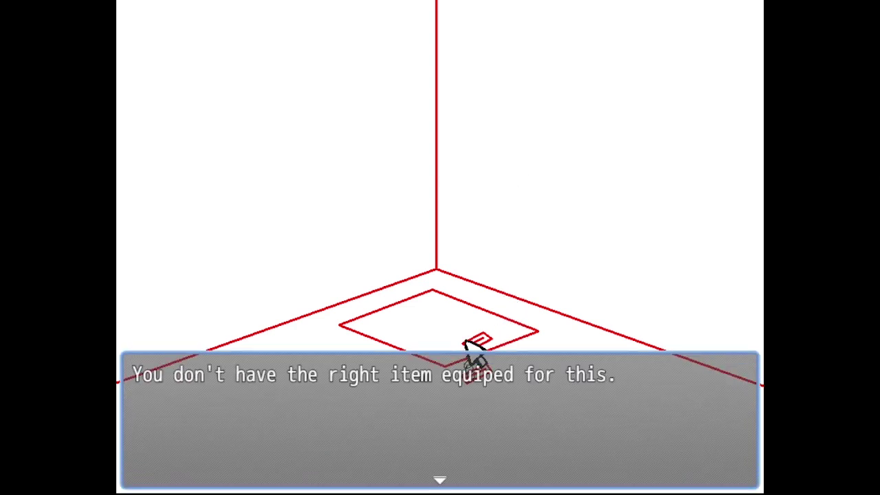
pyautogui.click(467, 347)
# Step: Swap Item back to the front of the party formation and use the bolt cutters on the chain to open the trap door
pyautogui.press('Escape')
pyautogui.press('Down')
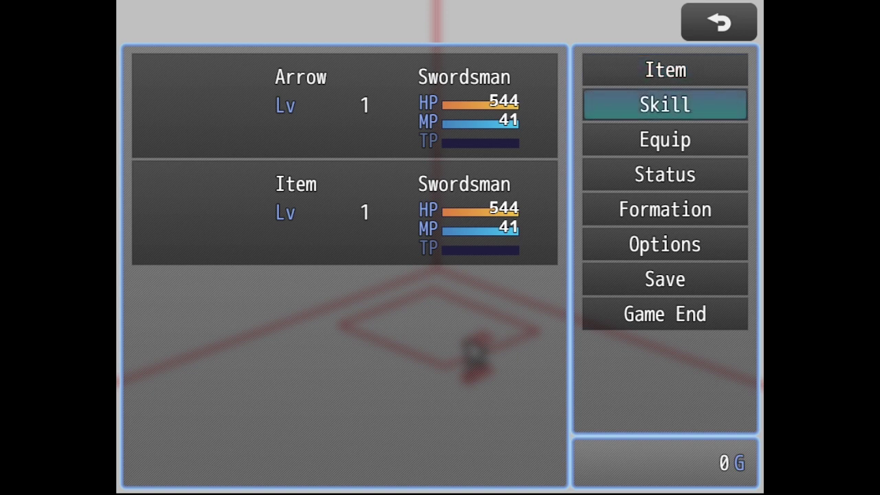
pyautogui.press('Down')
pyautogui.press('Down')
pyautogui.press('Down')
pyautogui.press('Return')
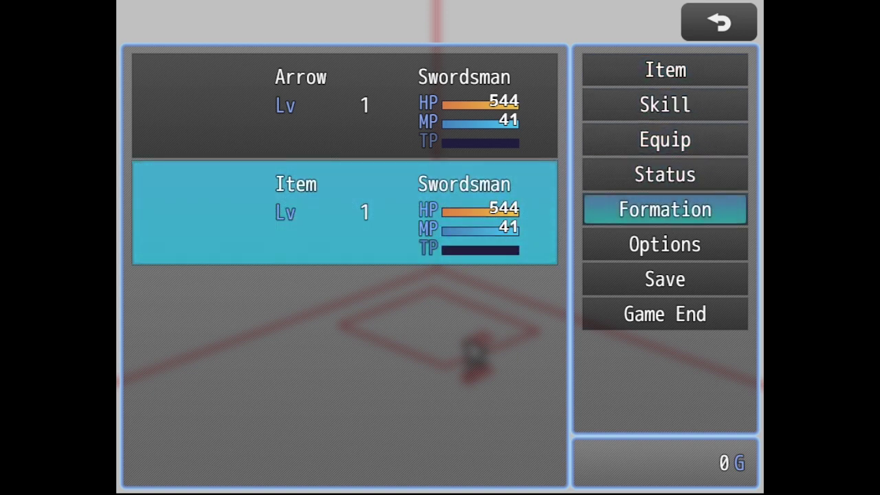
pyautogui.press('Return')
pyautogui.press('Up')
pyautogui.press('Return')
pyautogui.press('Escape')
pyautogui.press('Escape')
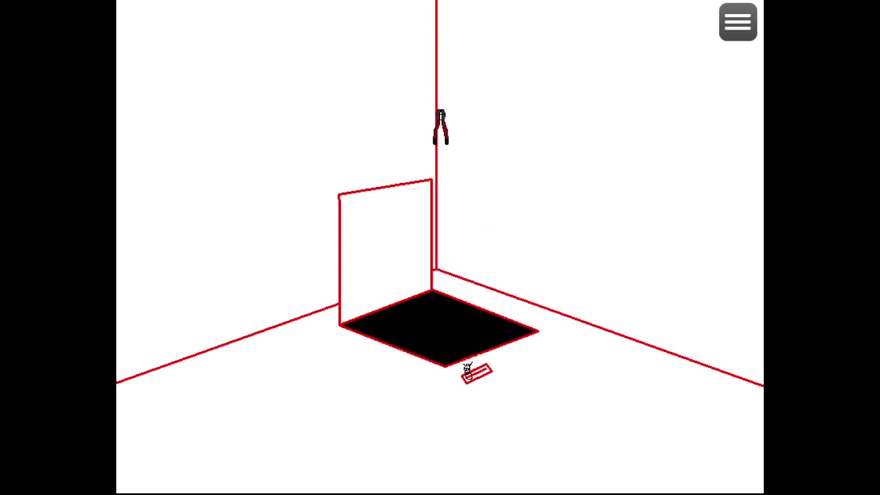
# Step: Leave full screen, close the playtest and select the Start event of the Interact2 map
pyautogui.press('F4')
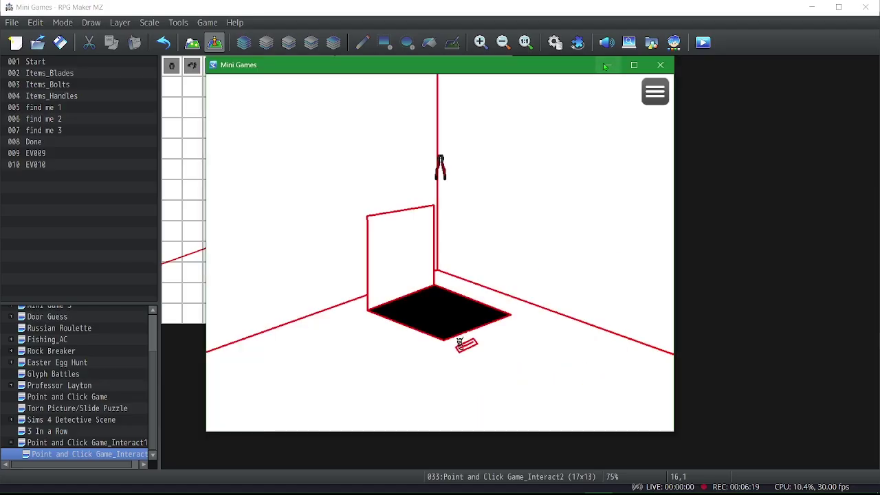
pyautogui.click(653, 65)
pyautogui.click(65, 62)
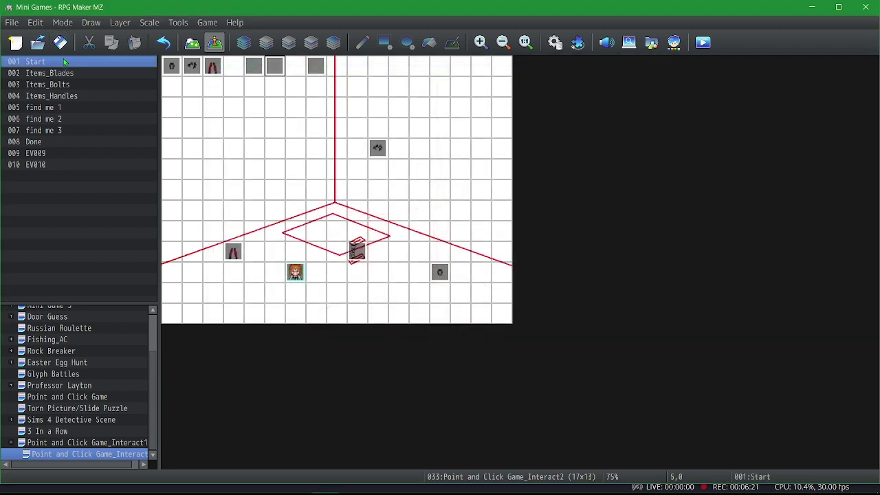